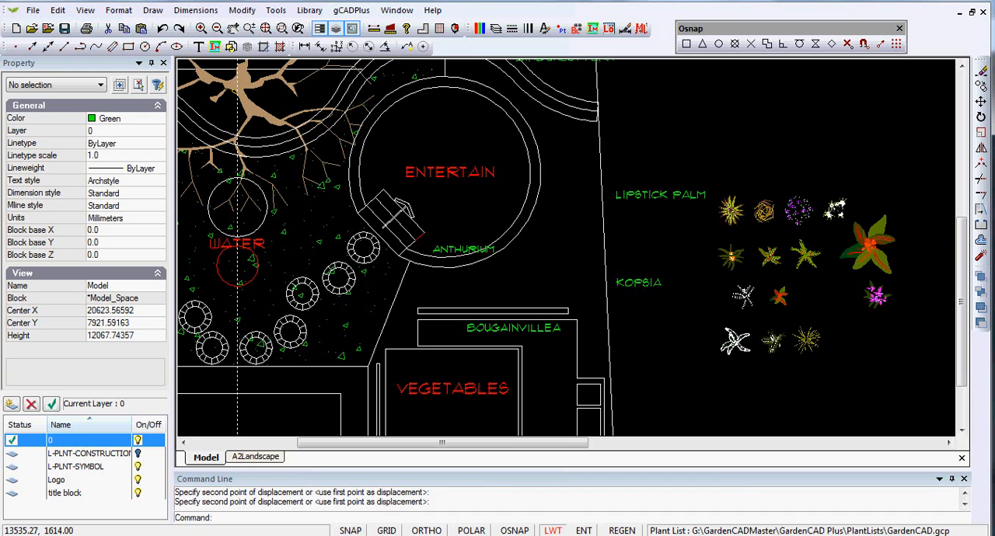
- Check the Lipstick Palm record in the Plant Database and copy the Cyrtostachy renda symbol into the bed between the ENTERTAIN circle and the boundary
click(314, 523)
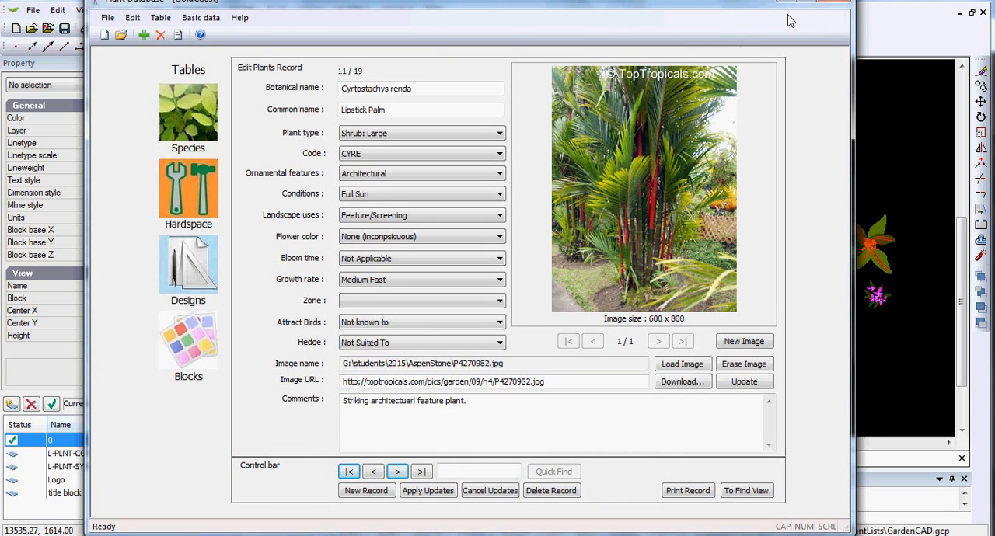
click(869, 127)
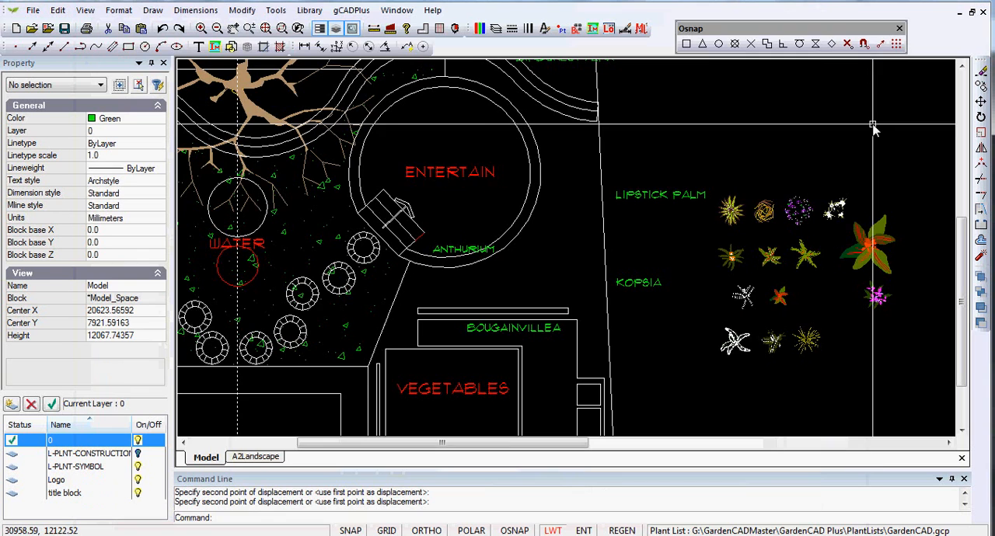
click(805, 256)
scroll(805, 256, up, 5)
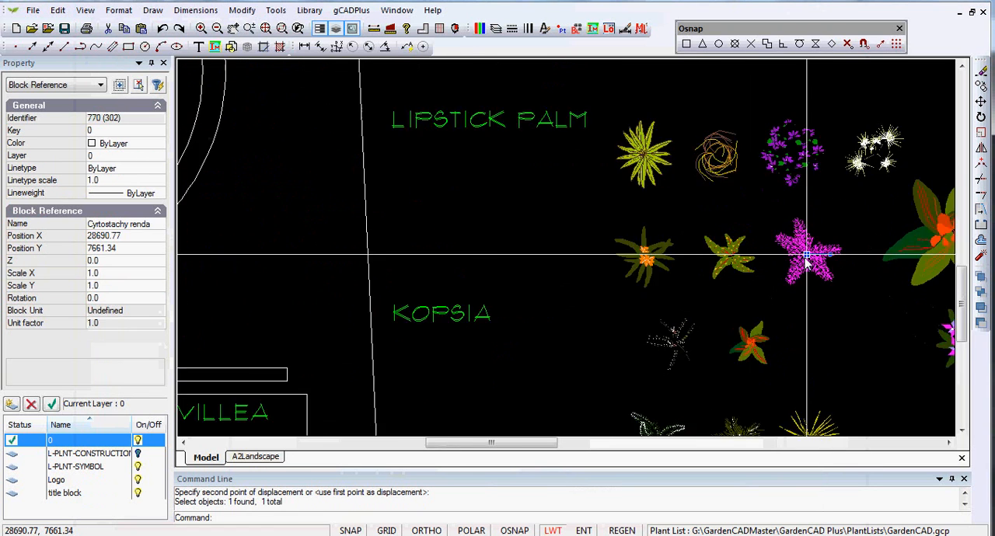
scroll(816, 350, down, 3)
right_click(813, 344)
click(846, 161)
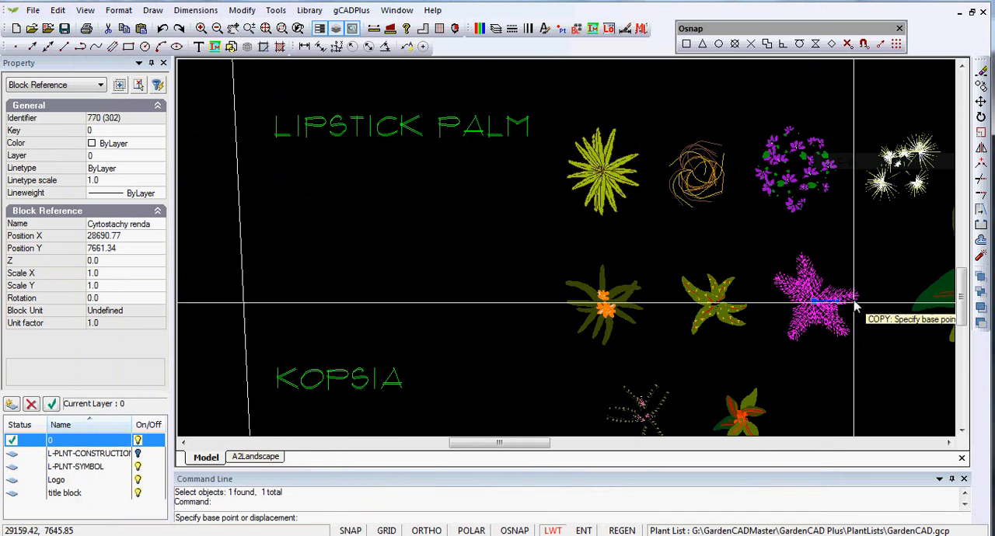
click(815, 304)
scroll(817, 303, down, 2)
scroll(816, 303, down, 2)
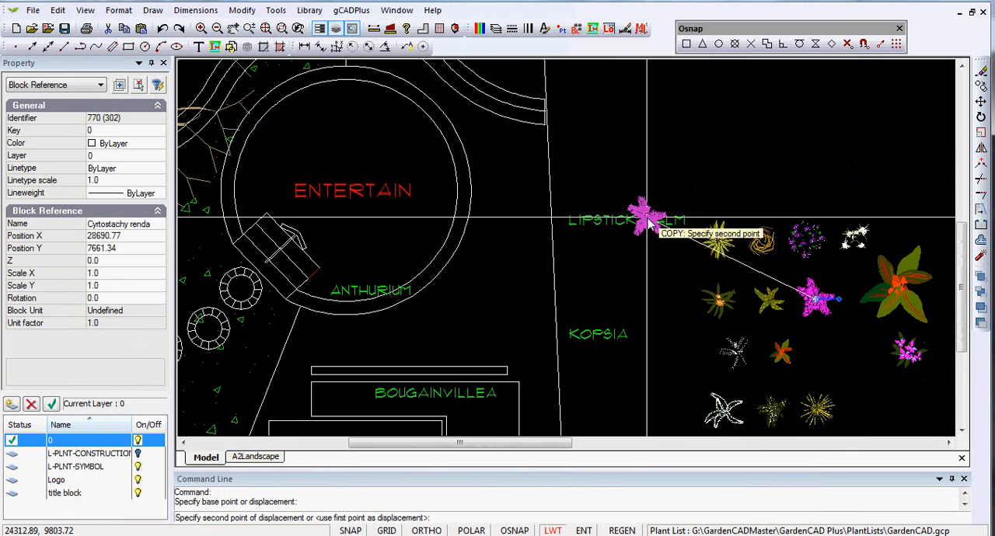
click(493, 142)
right_click(503, 169)
click(538, 177)
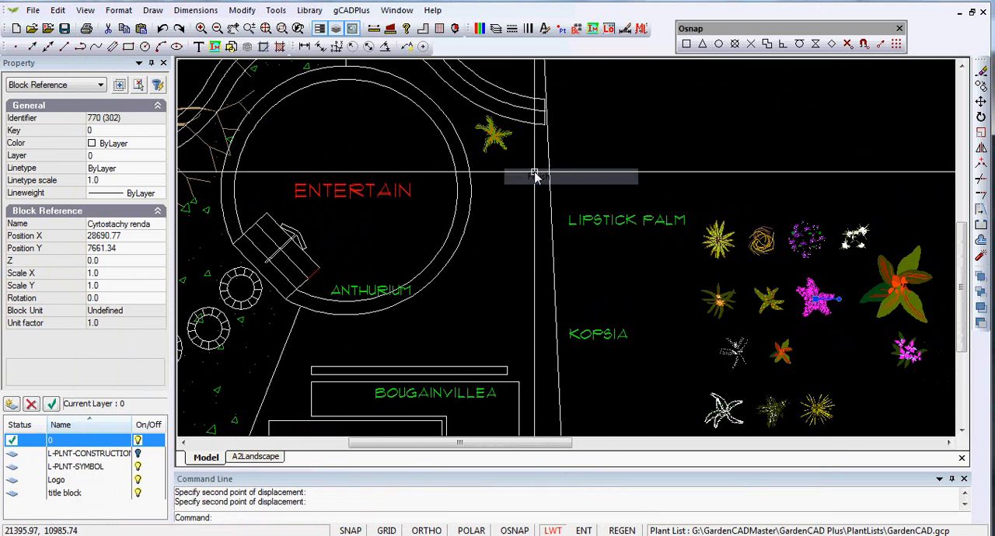
- Measure the copied palm's width and scale the palm by a factor of 3 about its centre
scroll(510, 177, up, 1)
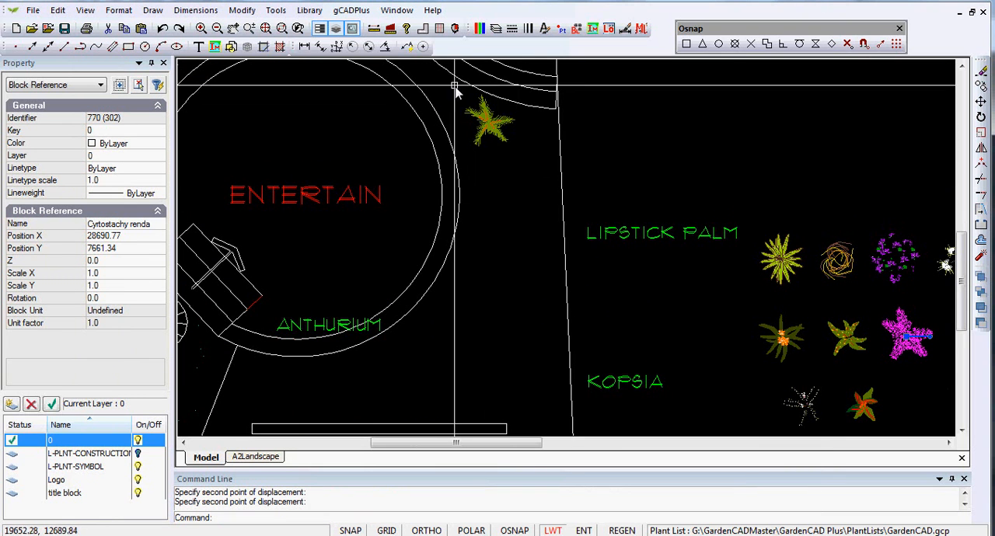
click(374, 28)
click(465, 122)
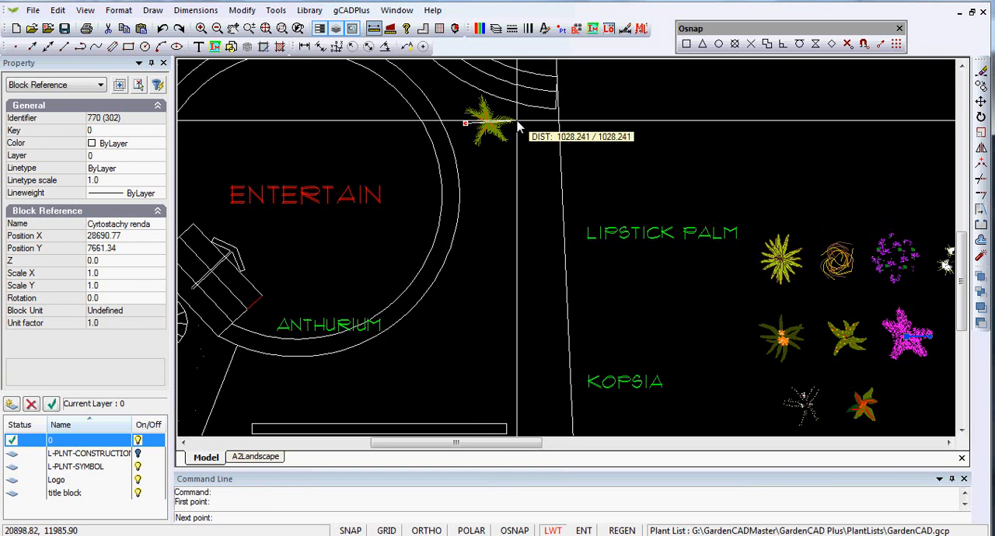
click(518, 127)
click(486, 122)
right_click(490, 123)
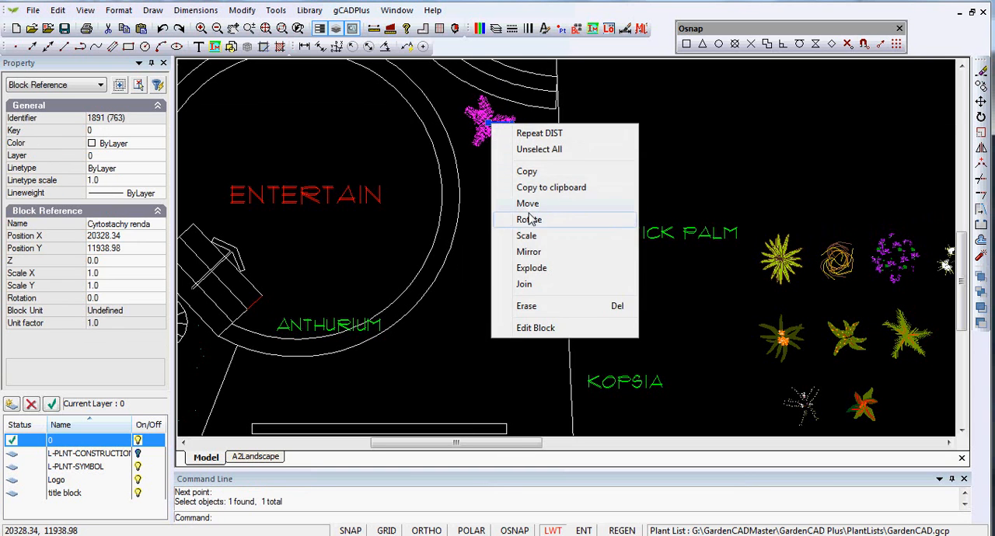
click(532, 243)
click(487, 123)
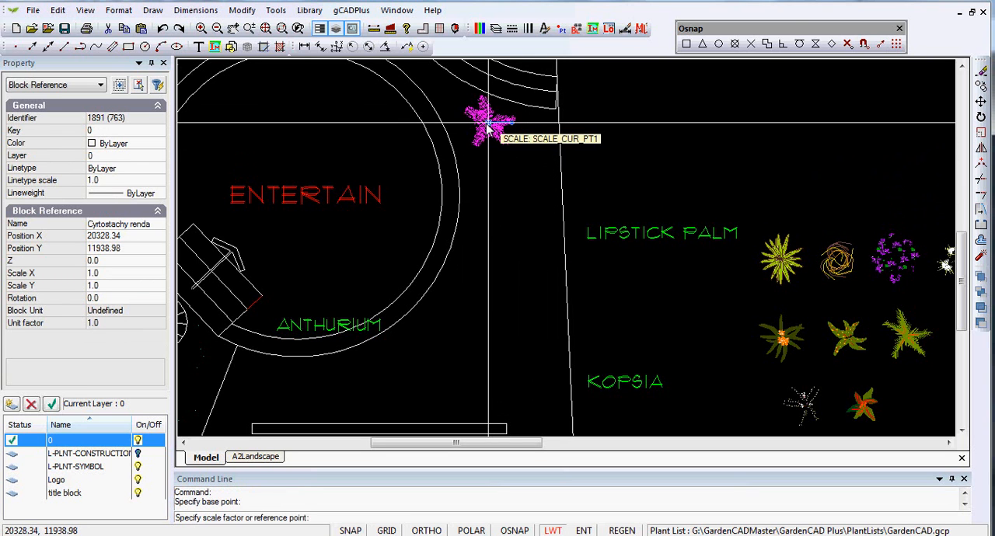
key(Return)
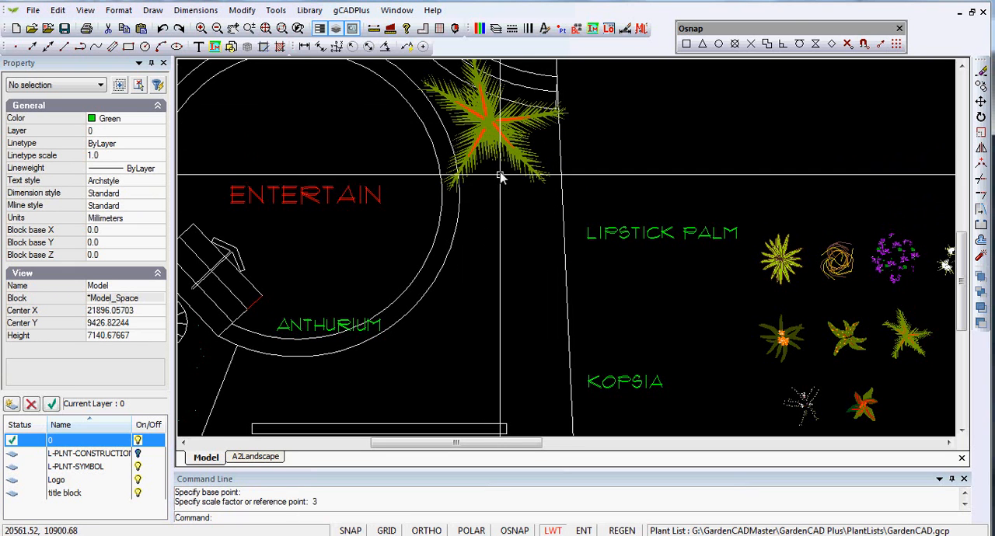
- Copy the enlarged palm twice to form a staggered group below it, beside the ENTERTAIN circle
click(511, 148)
right_click(511, 147)
click(546, 195)
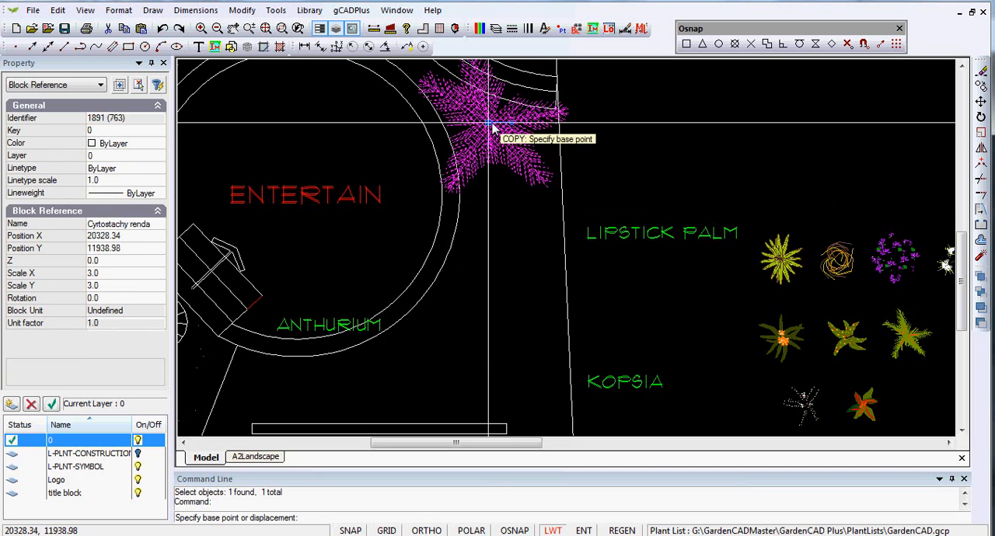
click(487, 124)
click(539, 215)
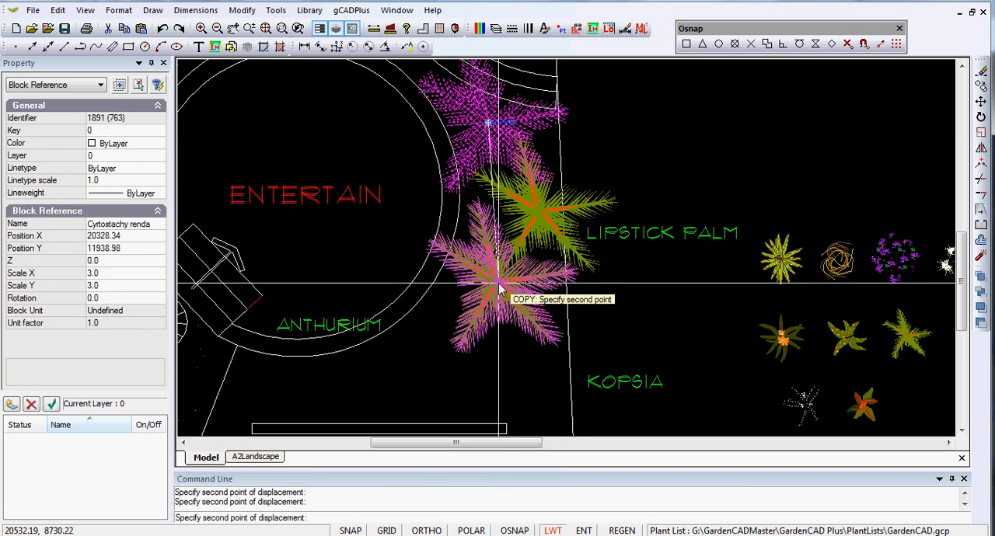
click(494, 276)
right_click(497, 279)
click(530, 286)
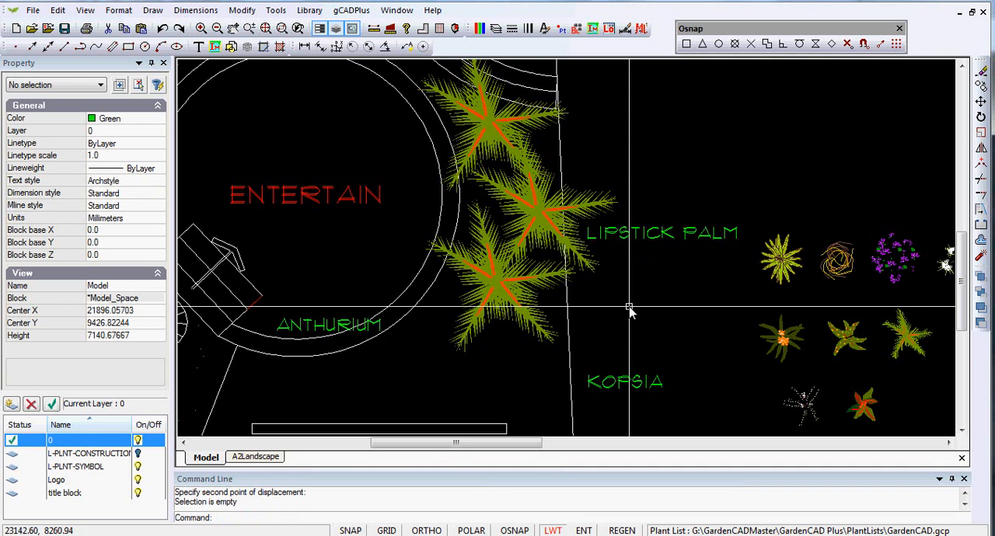
- Scale the middle palm of the group by a factor of 1.2 about its centre
click(544, 214)
right_click(544, 215)
click(581, 330)
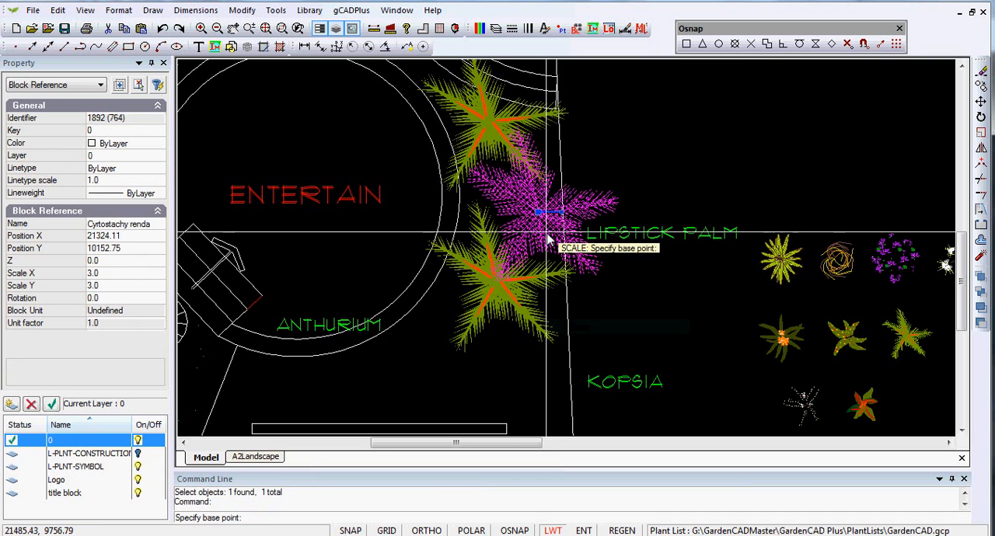
click(542, 219)
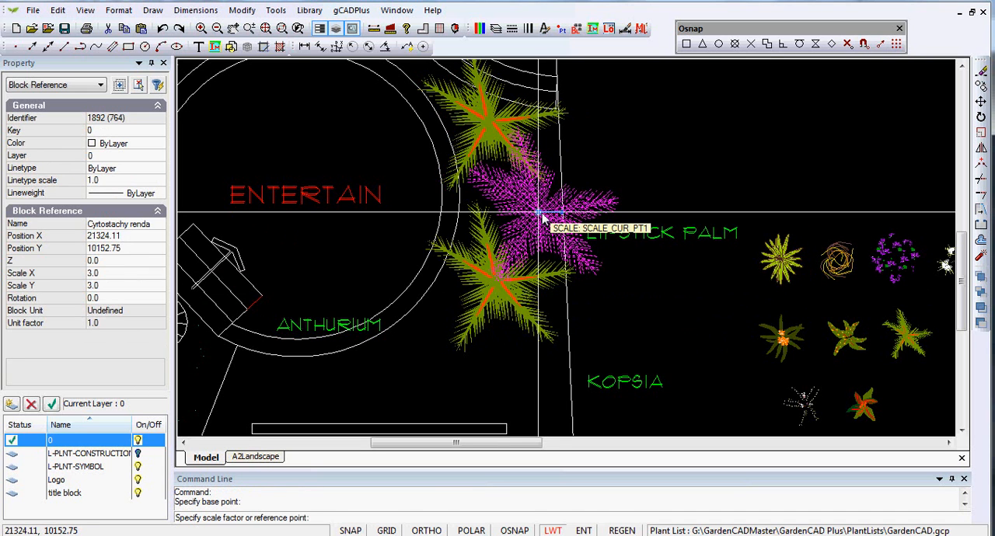
key(Return)
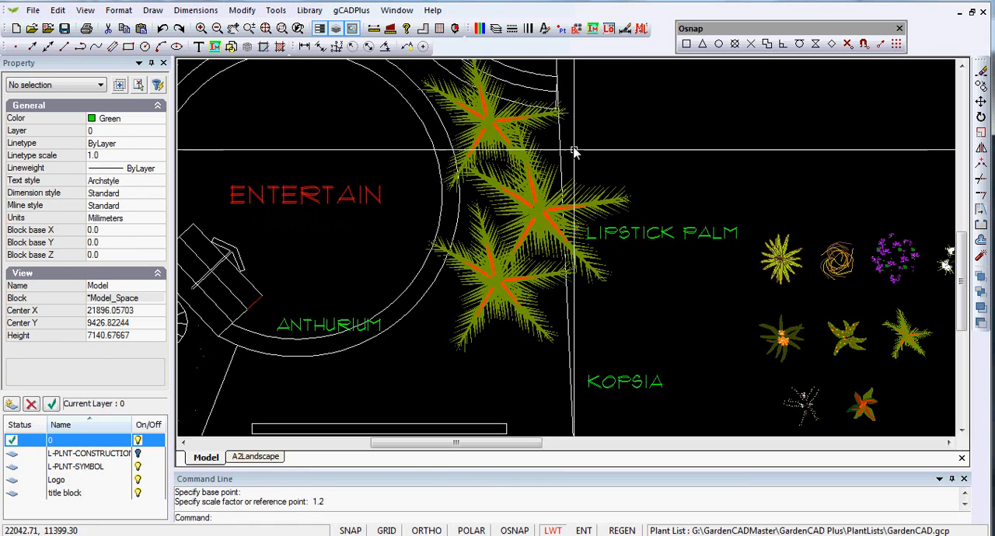
- Rotate the middle and lower palms about their centres so their fronds point in different directions from the upper palm
click(566, 212)
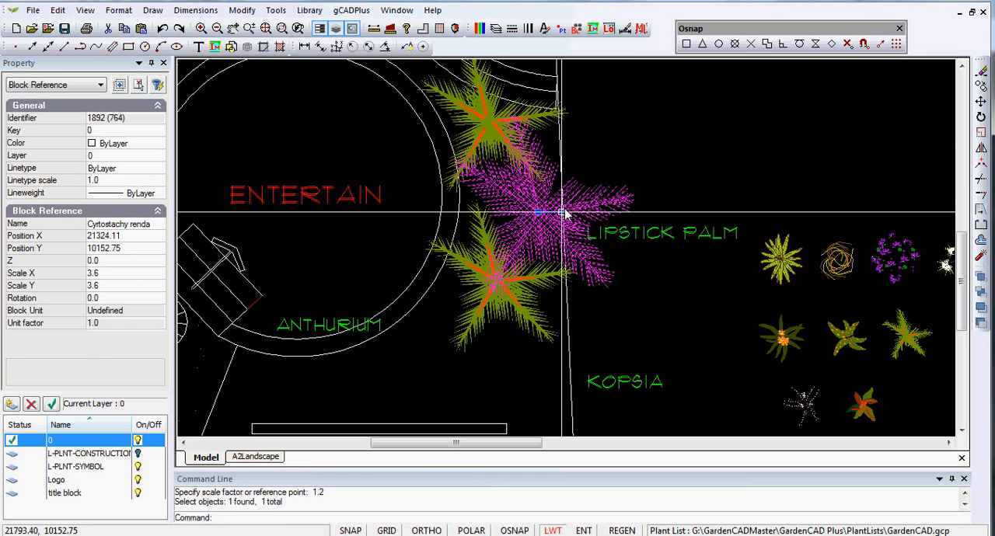
click(567, 196)
key(Escape)
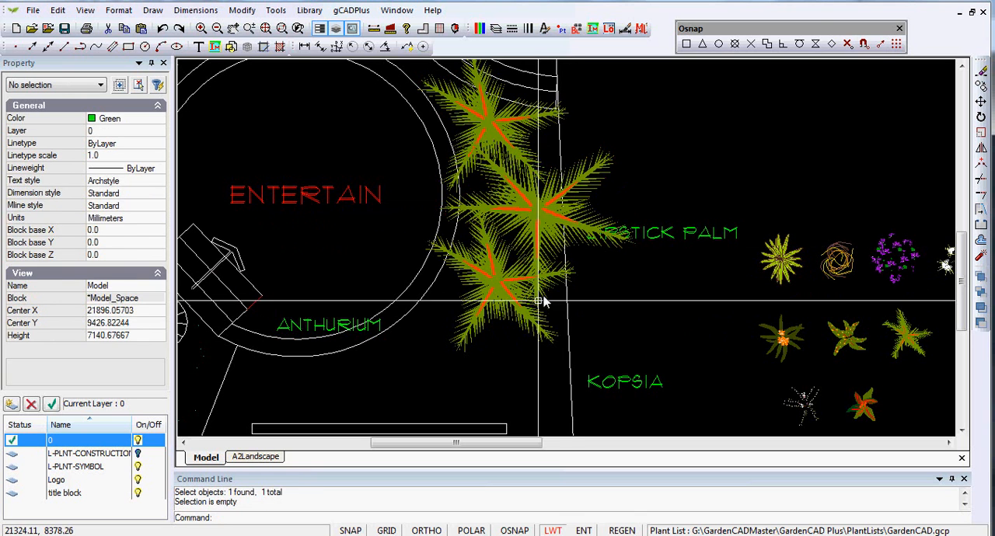
click(519, 284)
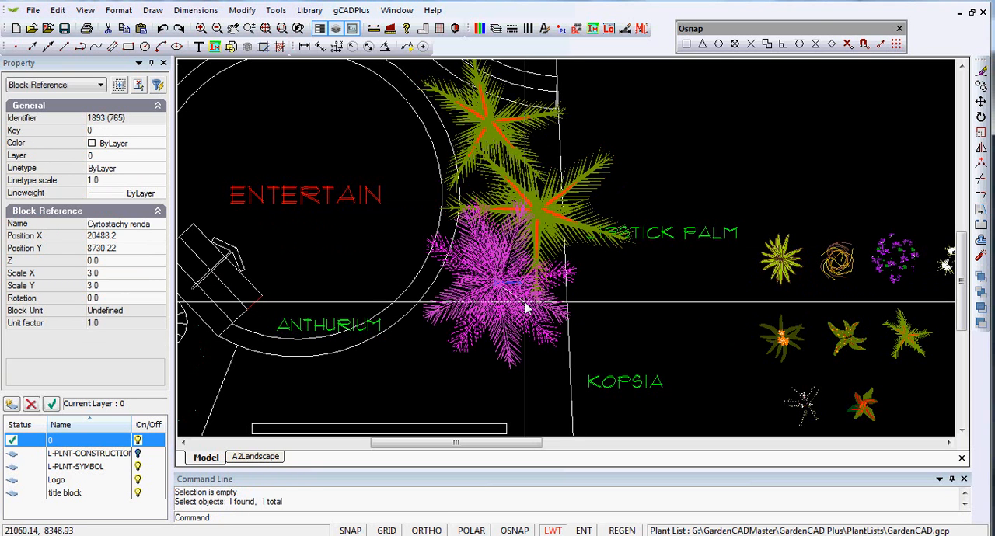
click(617, 315)
key(Escape)
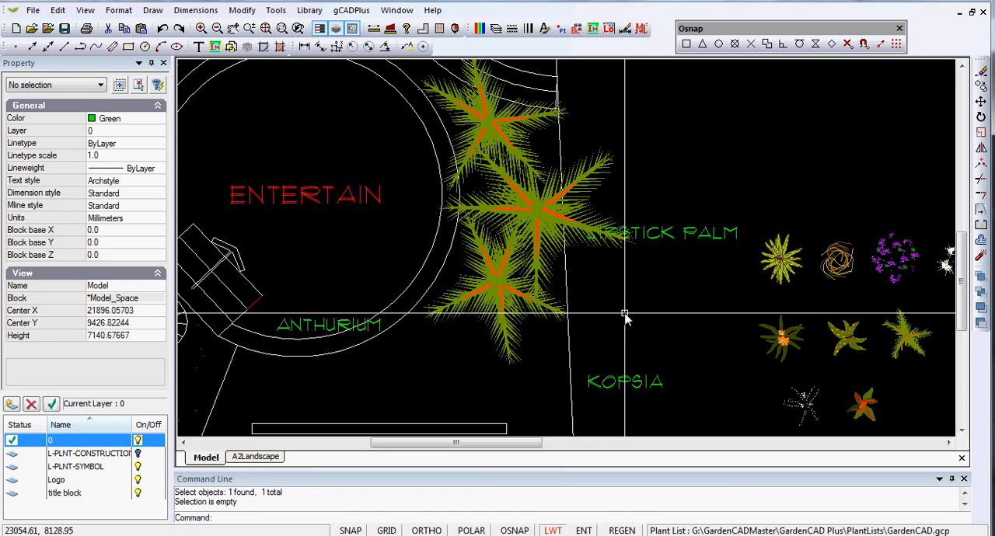
- Copy the Asplenium nidis fern symbol five times into a staggered row along the curved bed near the BIRDSNEST FERN label
scroll(624, 314, down, 1)
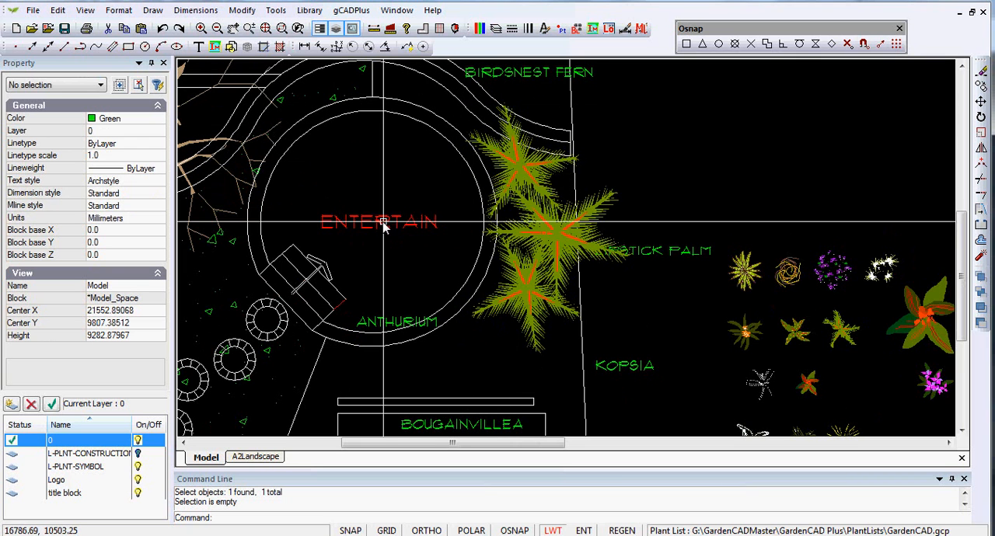
middle_drag(414, 188, 417, 222)
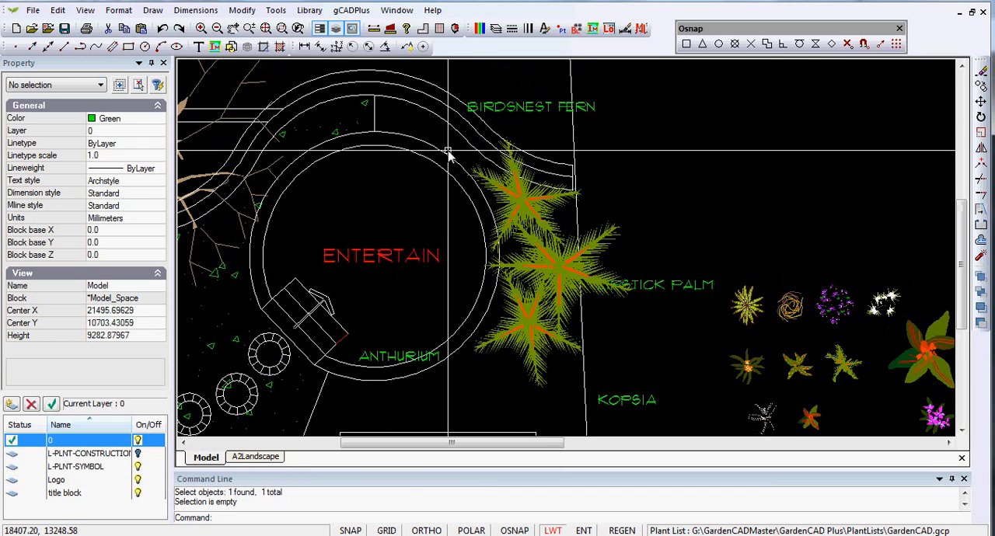
click(741, 319)
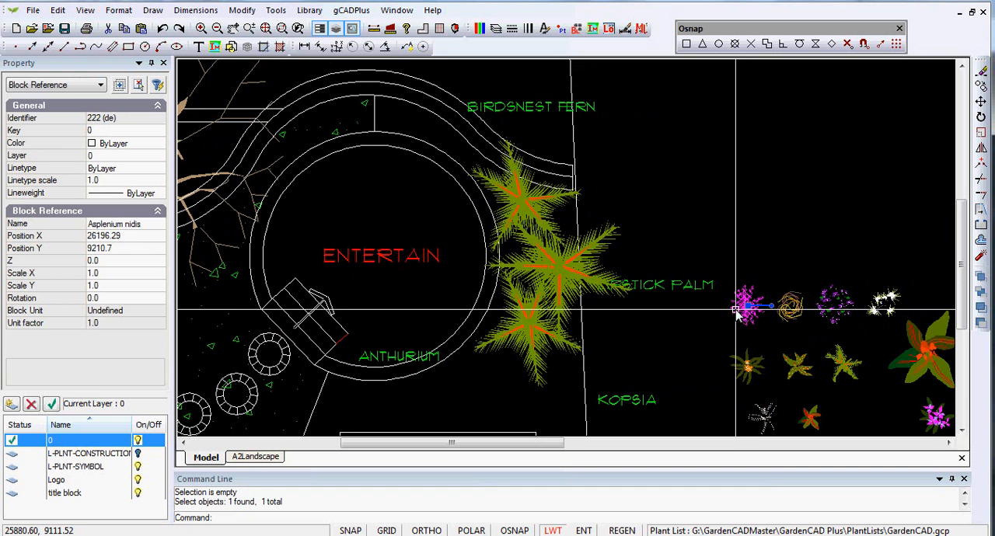
right_click(728, 325)
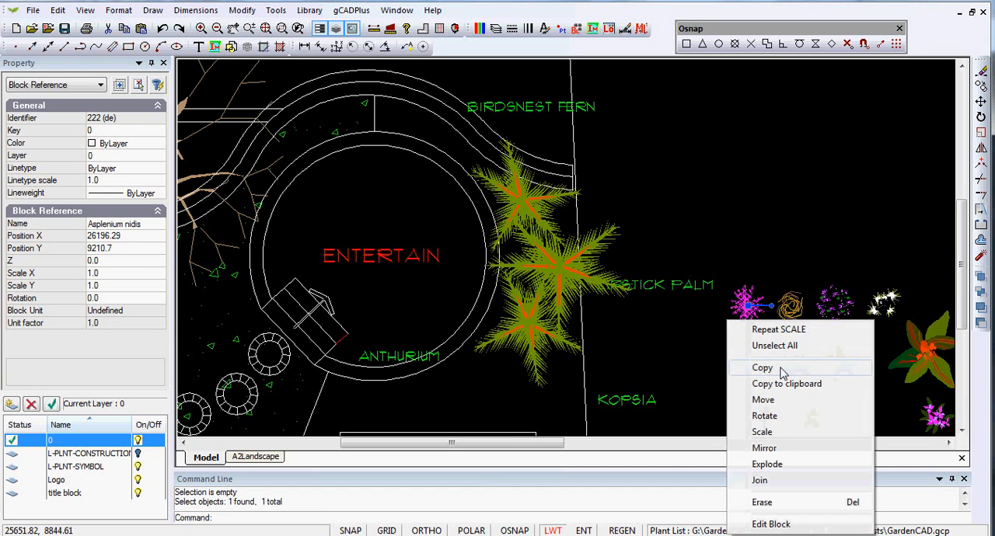
click(770, 369)
click(746, 305)
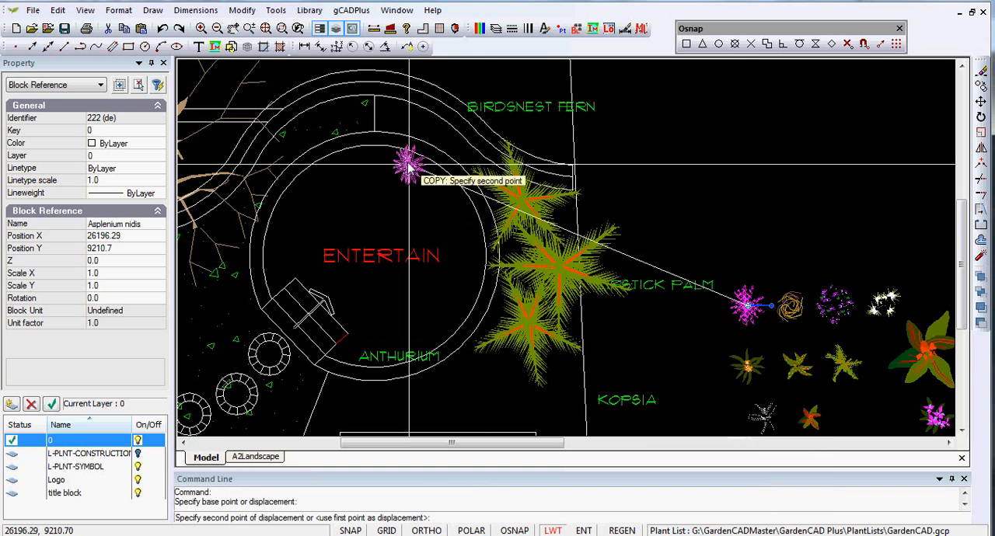
click(383, 105)
click(403, 124)
click(433, 125)
click(450, 146)
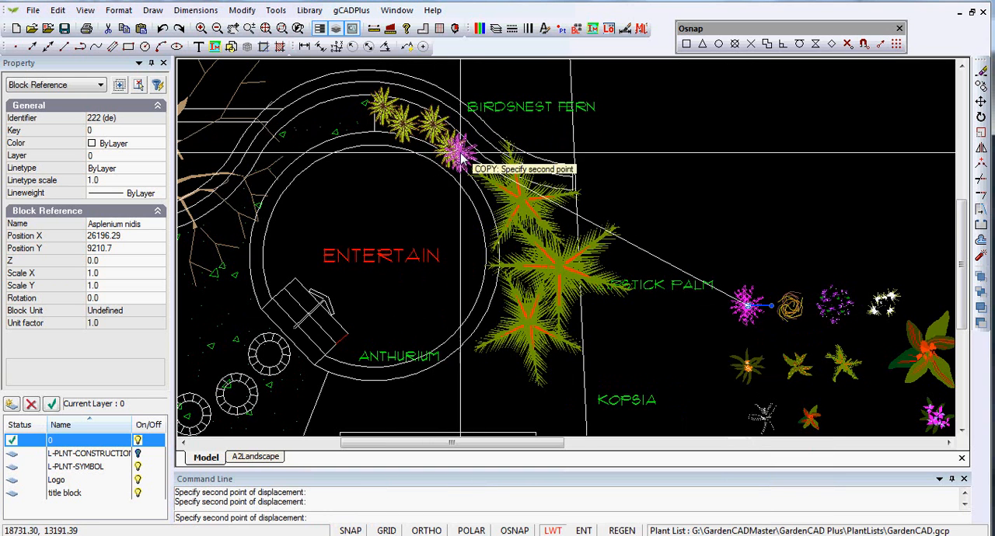
click(478, 165)
key(Escape)
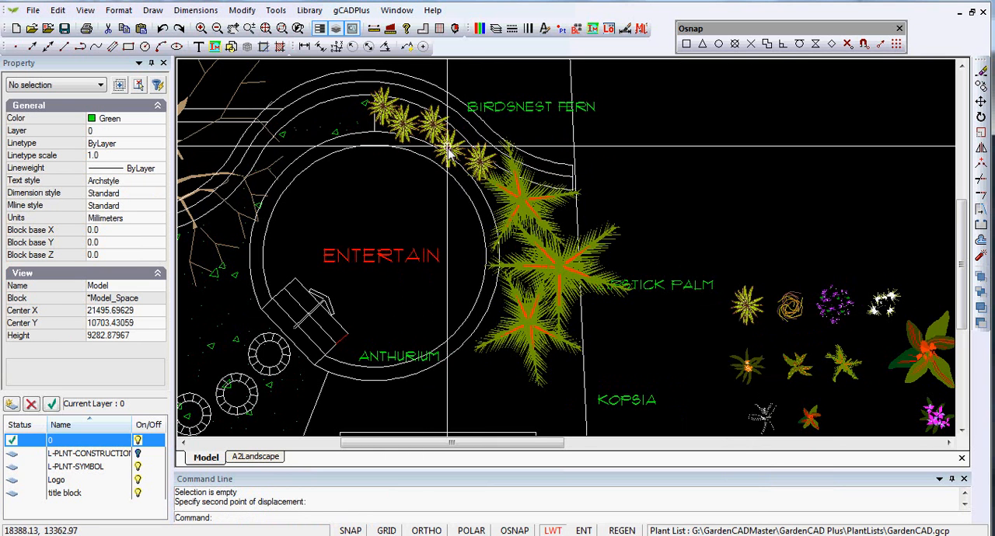
- Scale the fourth fern in the row, second from the palms, by a factor of 1.3 about its centre
scroll(397, 117, up, 3)
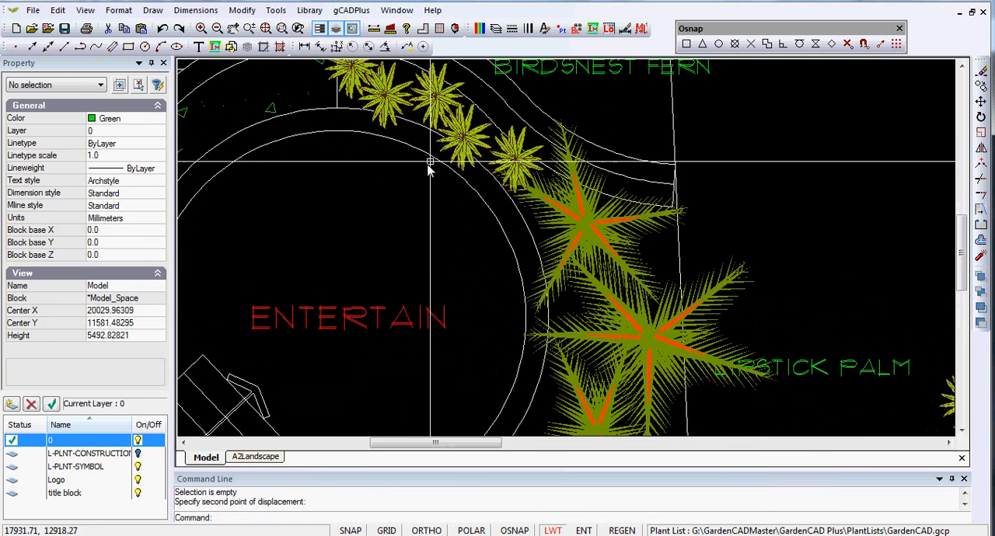
click(467, 146)
right_click(477, 158)
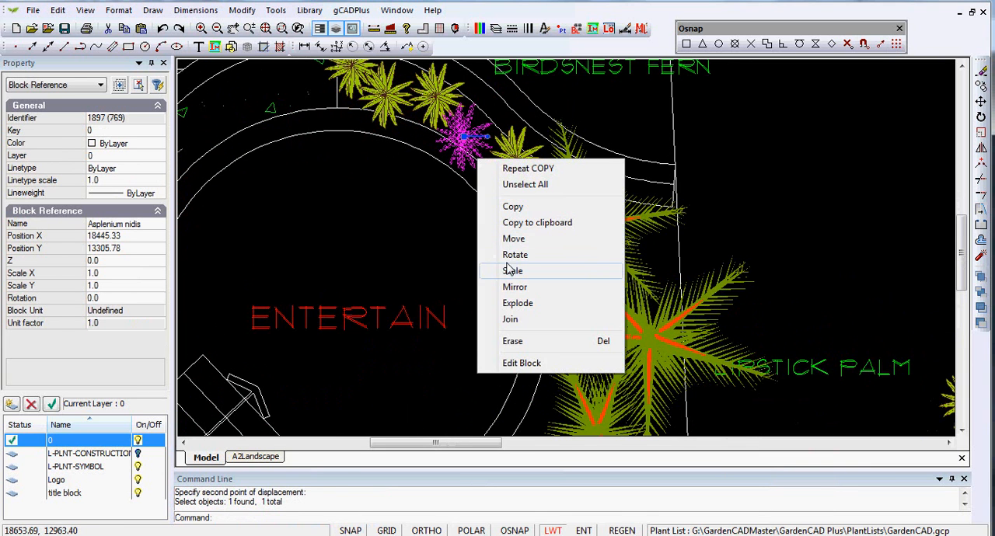
click(513, 271)
click(464, 138)
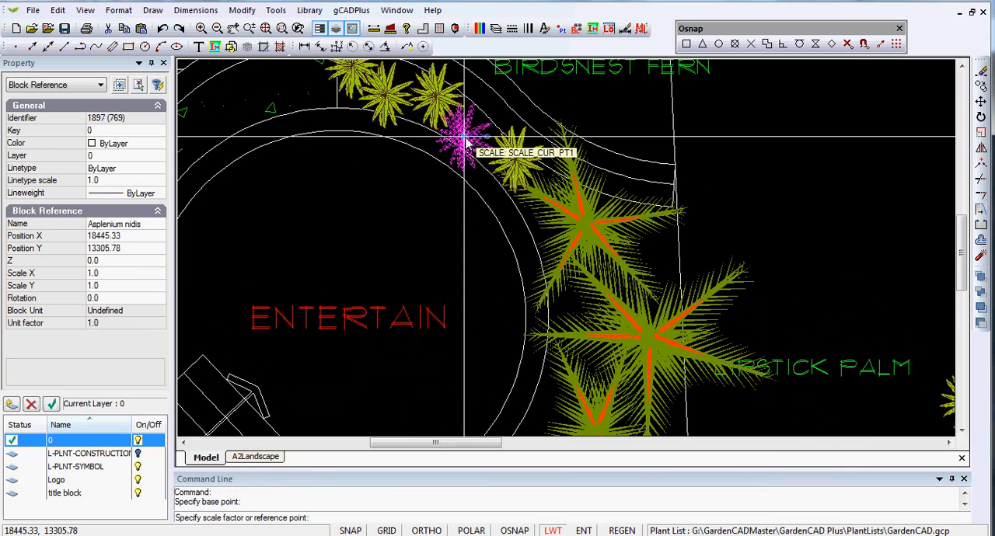
text(1.3)
key(Return)
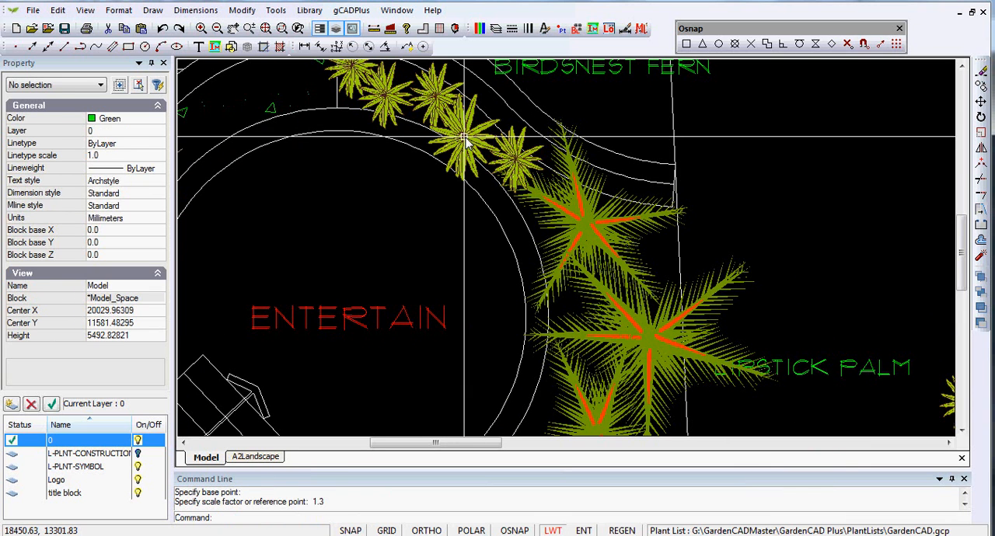
- Scale the Asplenium nidis fern third from the palms by a factor of 0.9 about its centre
click(513, 156)
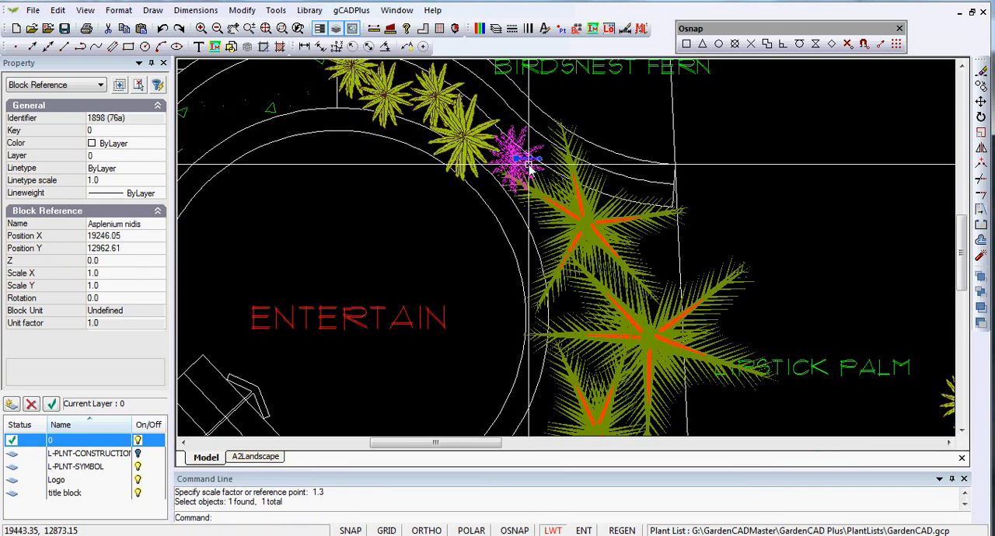
key(Escape)
click(436, 96)
right_click(436, 106)
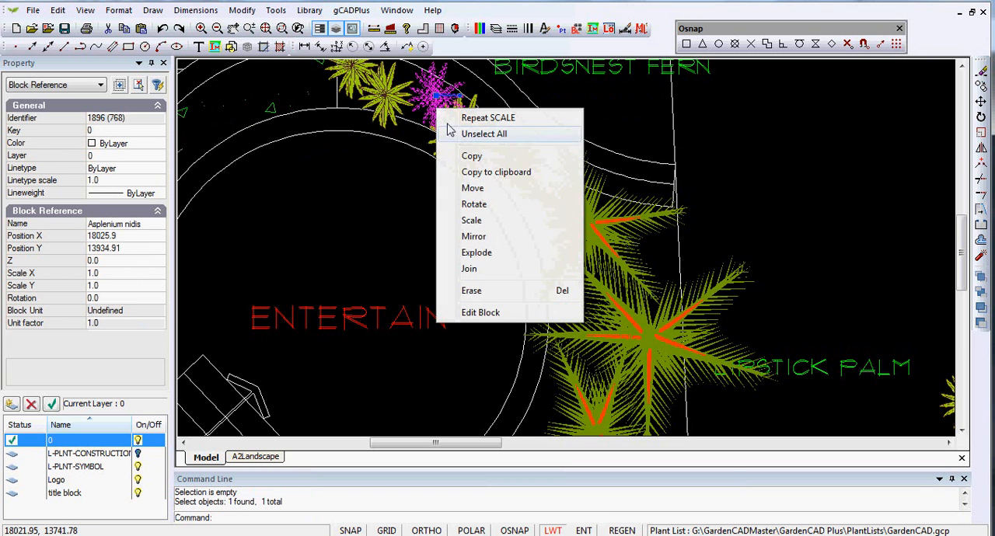
click(480, 220)
click(437, 97)
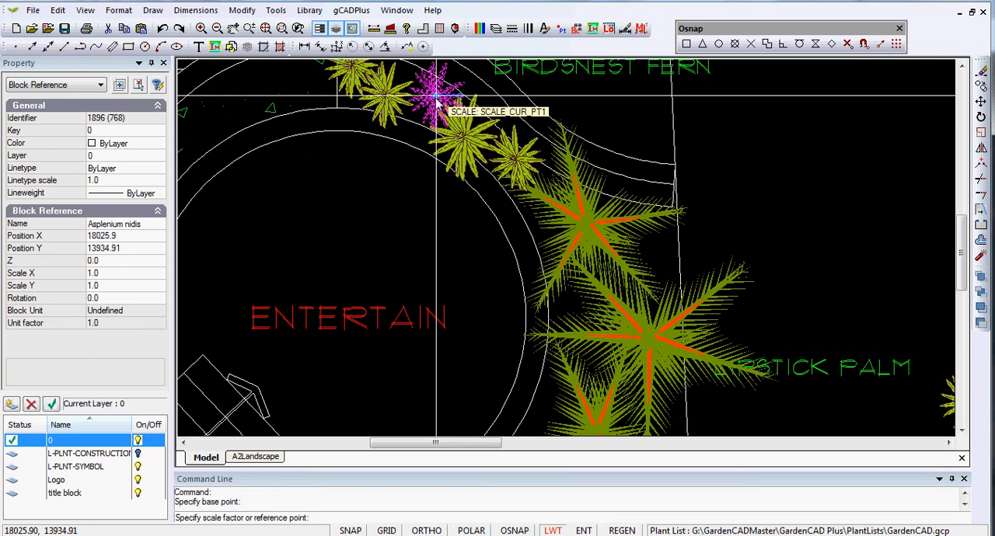
text(.9)
key(Return)
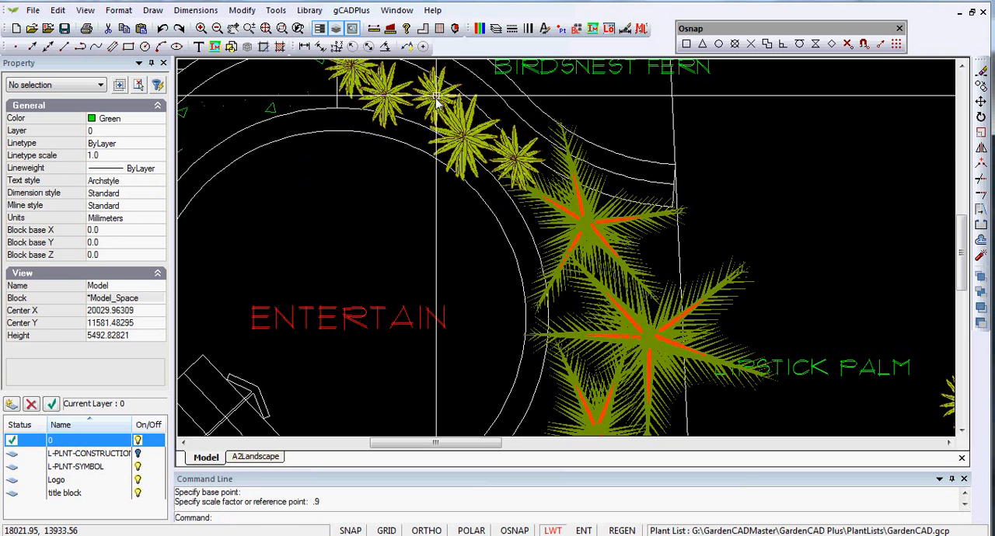
- Rotate the fern fourth from the palms counterclockwise about its centre so it differs from its neighbours
click(376, 100)
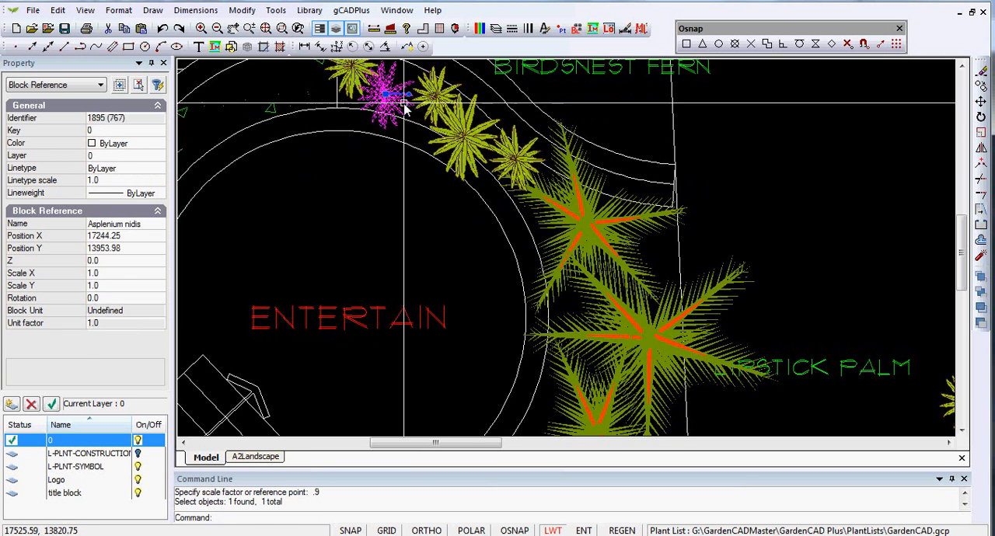
drag(409, 94, 403, 76)
key(Escape)
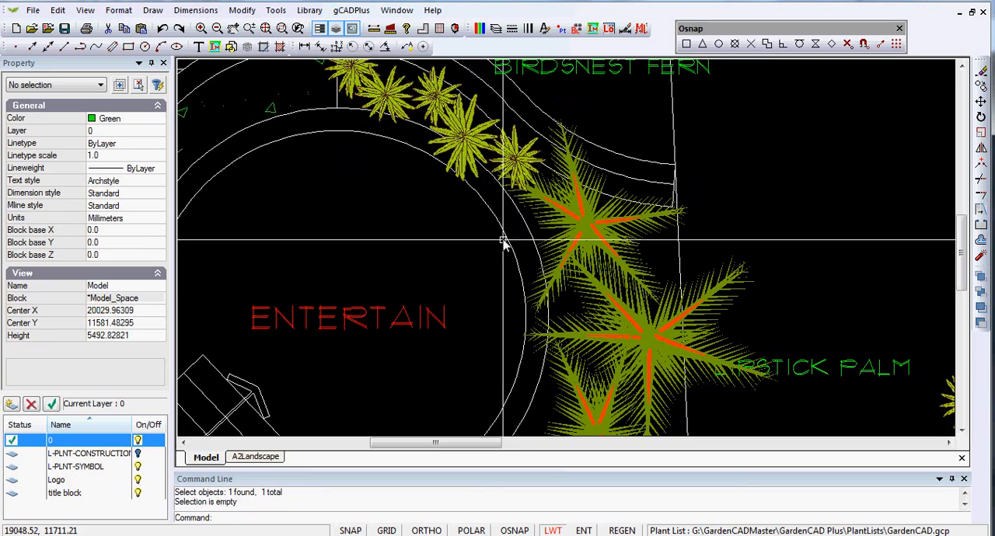
- Switch to the Plant Database and browse the species records to the Bougainvillea spp entry
scroll(500, 239, down, 1)
middle_drag(489, 257, 412, 50)
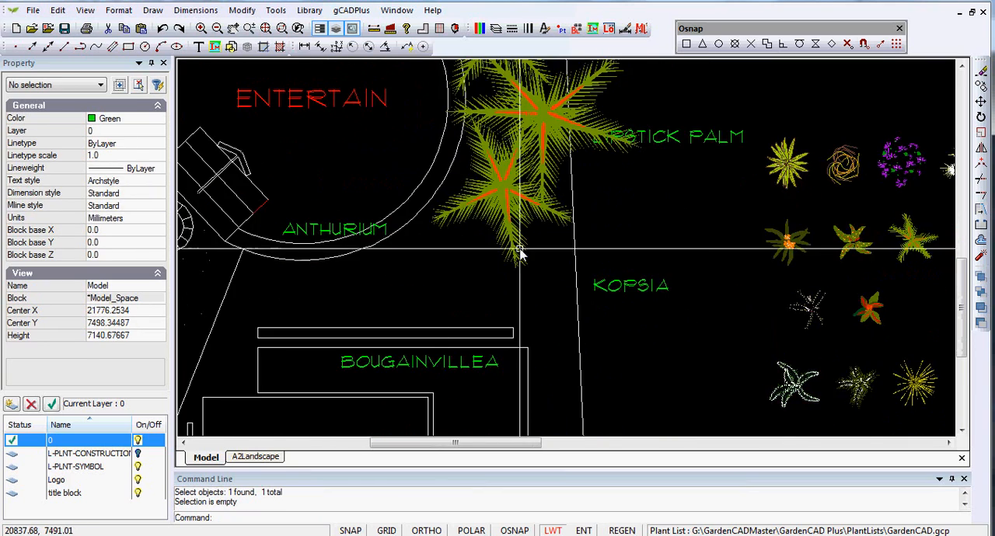
scroll(517, 243, down, 3)
scroll(510, 203, up, 1)
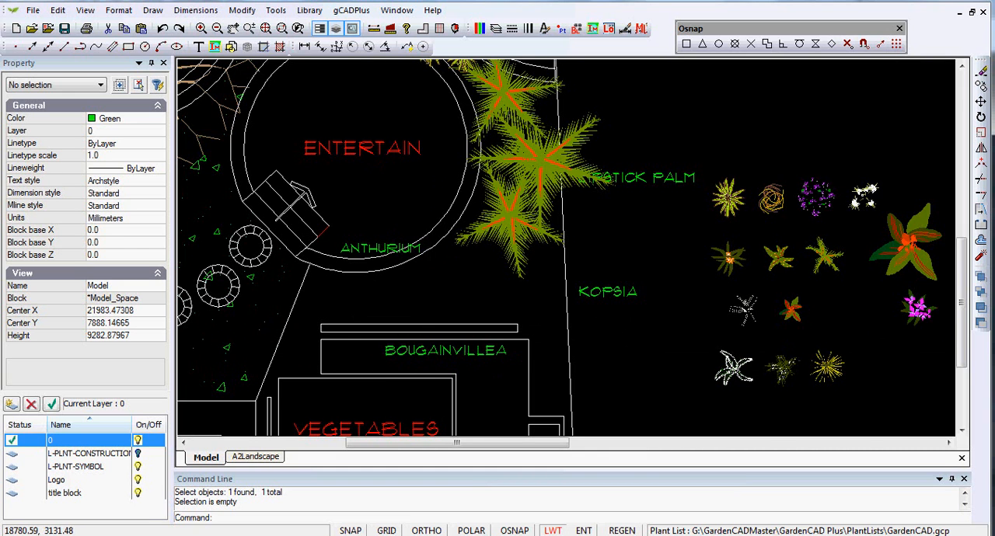
mouse_move(389, 530)
click(303, 529)
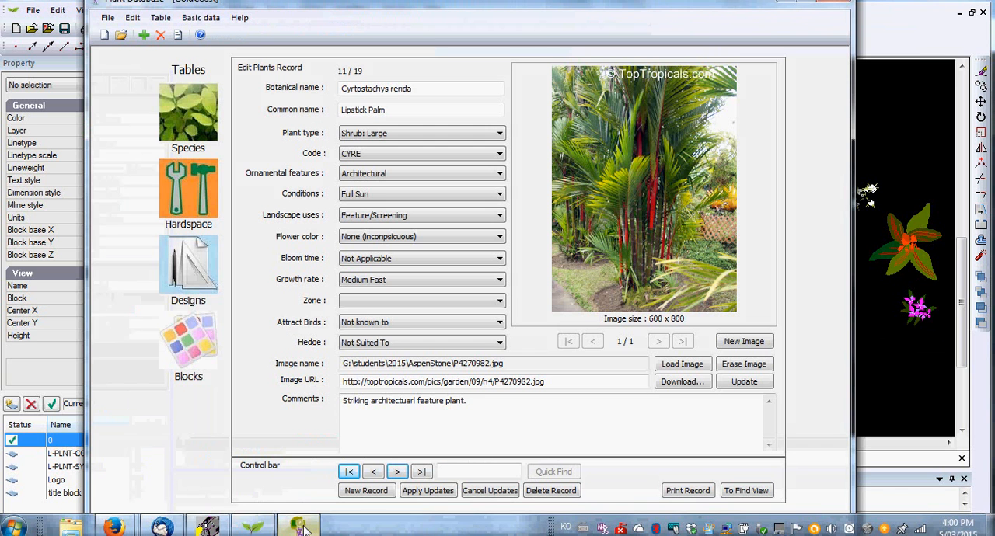
click(397, 472)
click(396, 472)
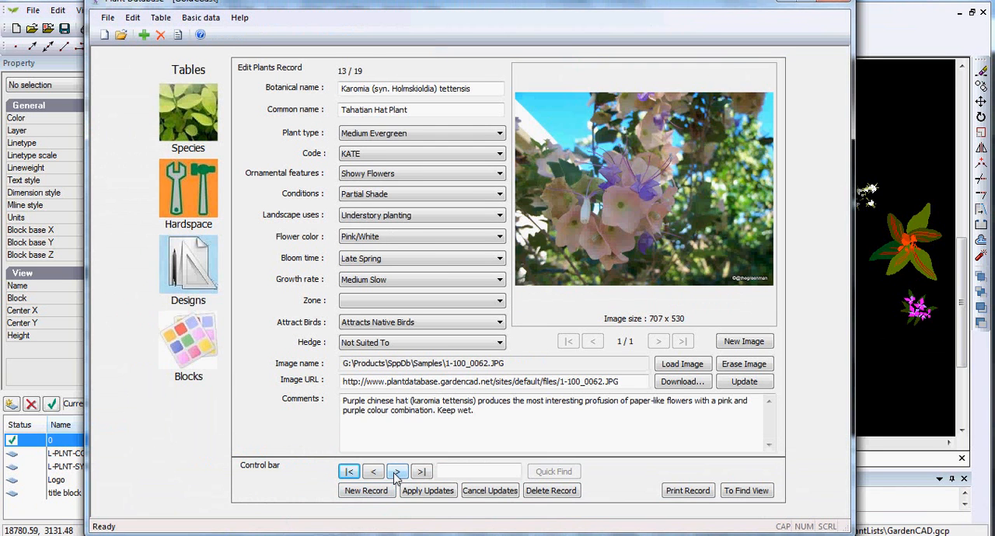
click(397, 472)
click(350, 472)
click(396, 472)
click(397, 472)
click(396, 472)
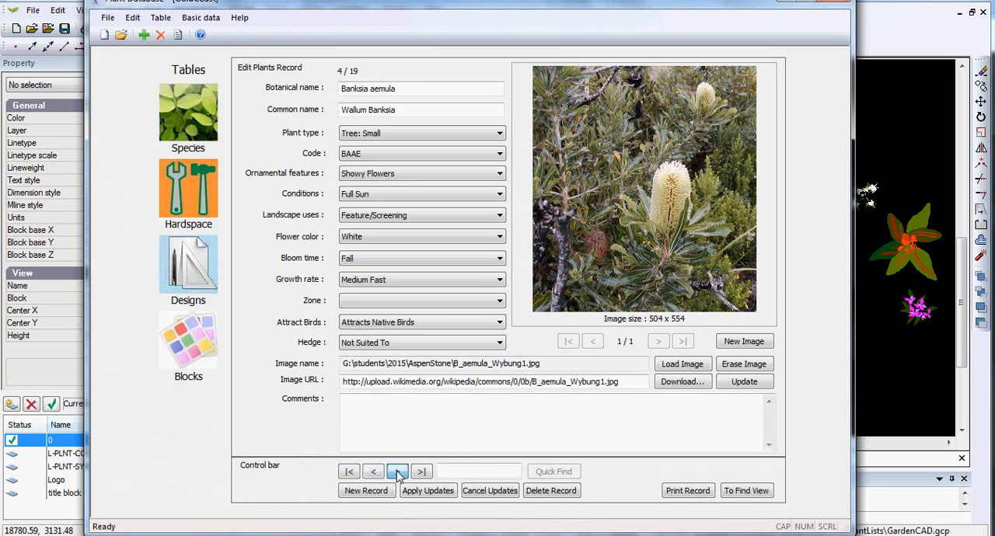
click(396, 472)
click(397, 472)
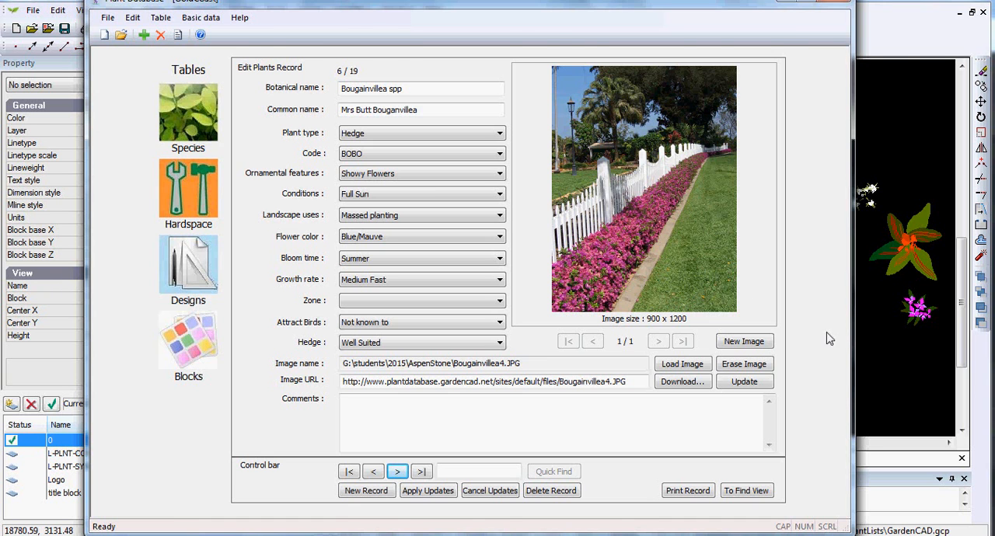
- Return to the garden plan and copy the Bougainvillea spp symbol eight times into a horizontal row above the planter labelled BOUGAINVILLEA
click(894, 360)
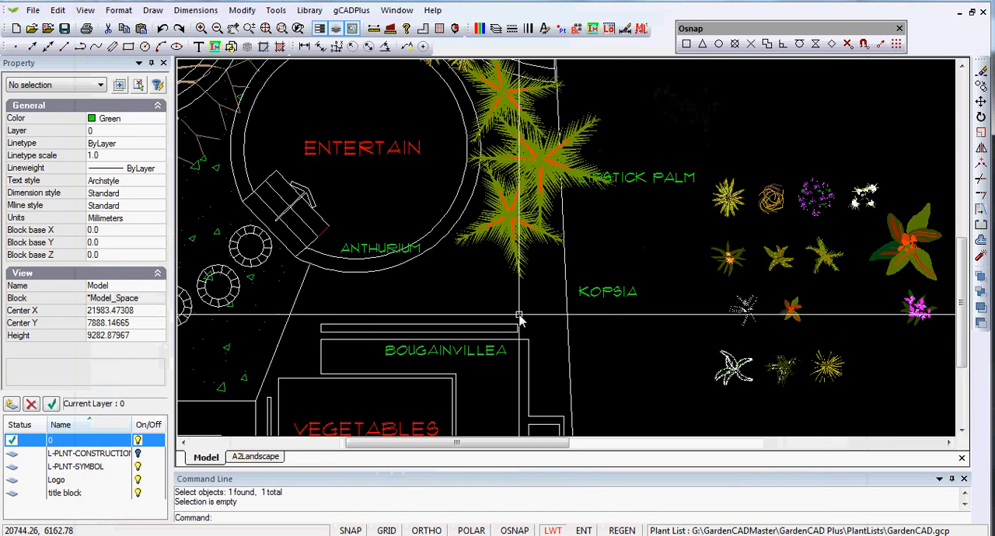
click(919, 310)
right_click(920, 310)
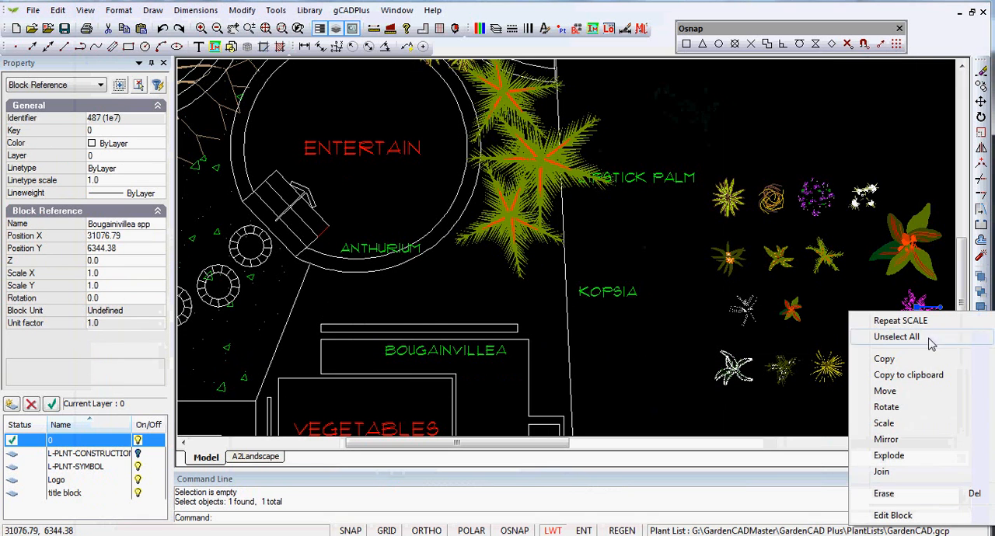
click(887, 360)
click(918, 308)
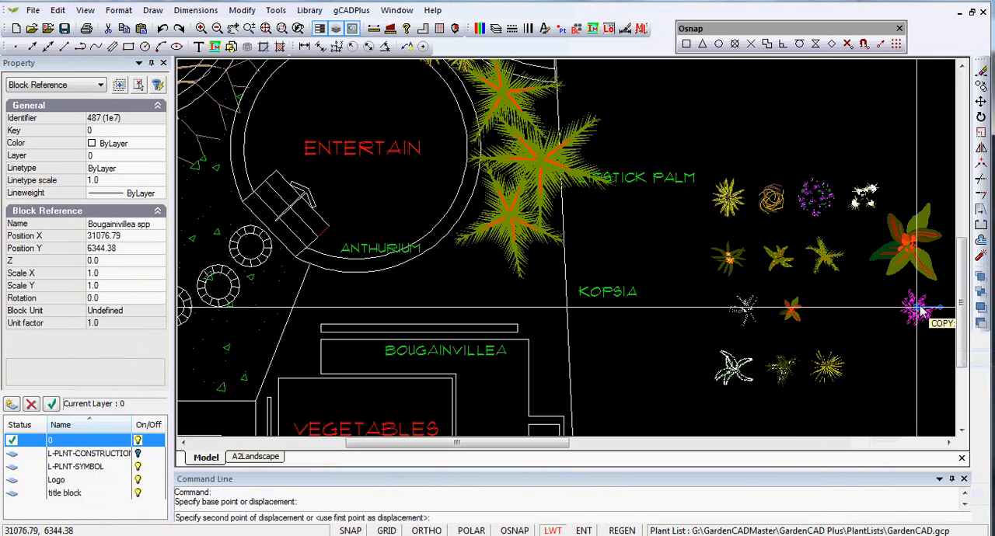
click(333, 311)
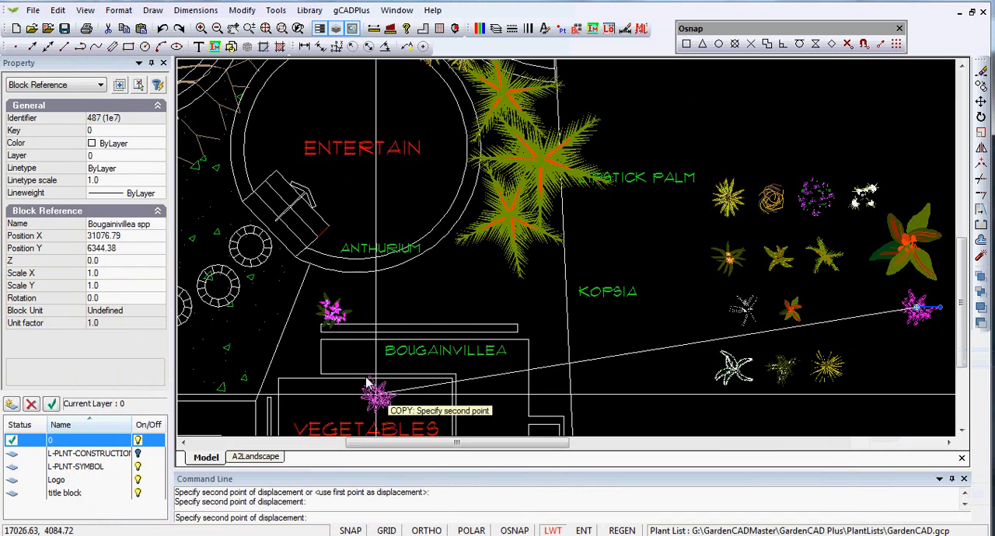
click(392, 325)
click(423, 325)
click(448, 318)
click(472, 317)
click(496, 320)
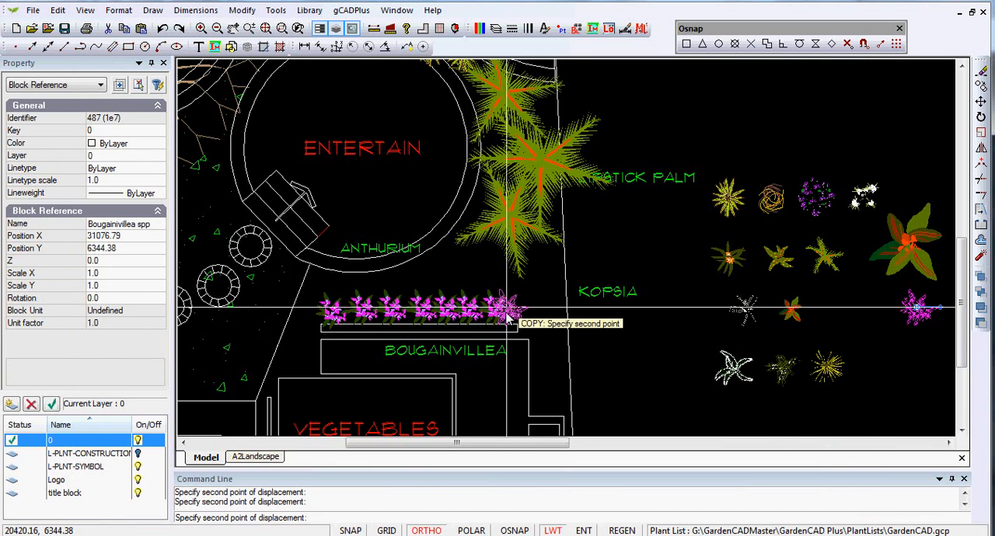
right_click(523, 316)
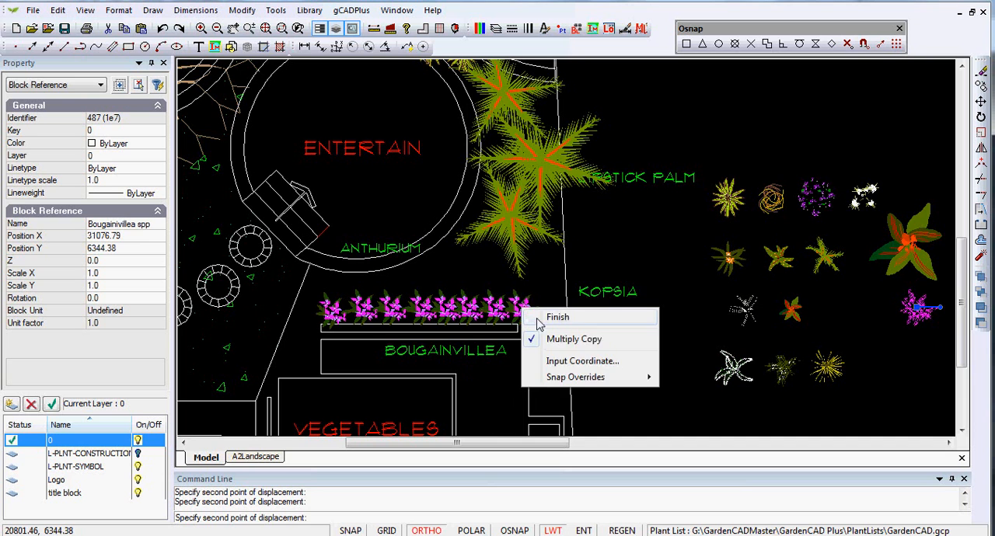
click(557, 318)
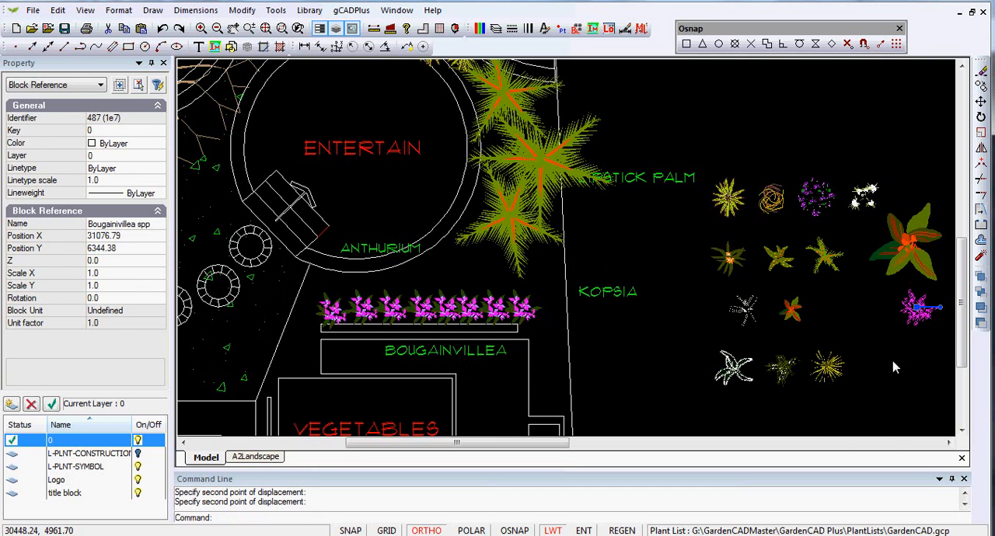
key(Escape)
- Copy the white Bismarkia nobilis symbol eight times freely, without Ortho, across the bed between the ANTHURIUM label and the bougainvillea row
right_click(865, 198)
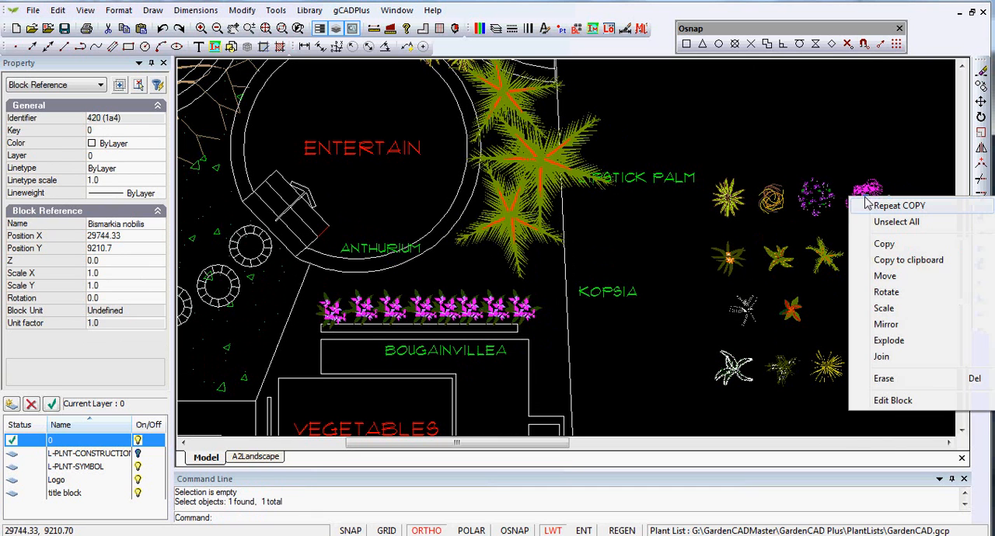
click(886, 243)
click(868, 200)
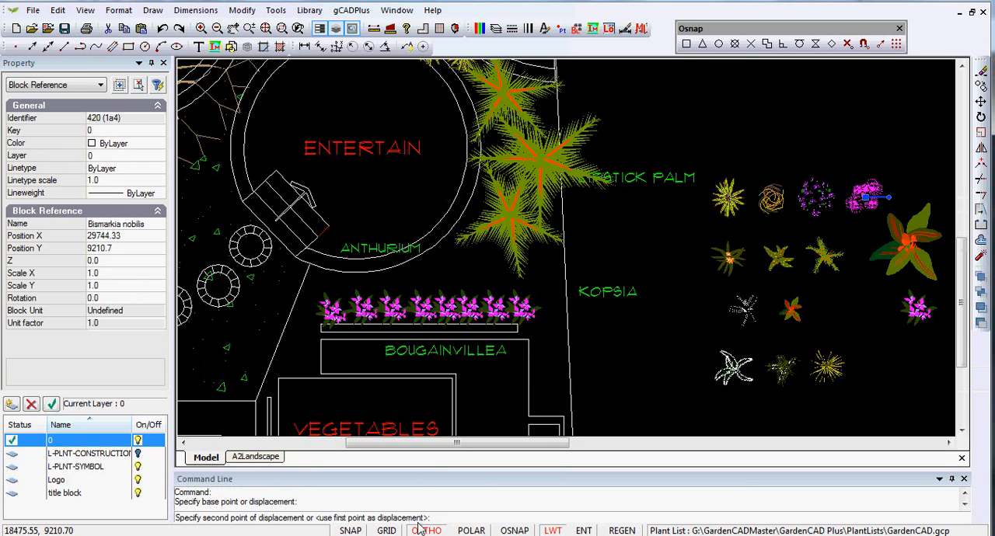
click(460, 251)
click(488, 265)
click(459, 278)
click(434, 276)
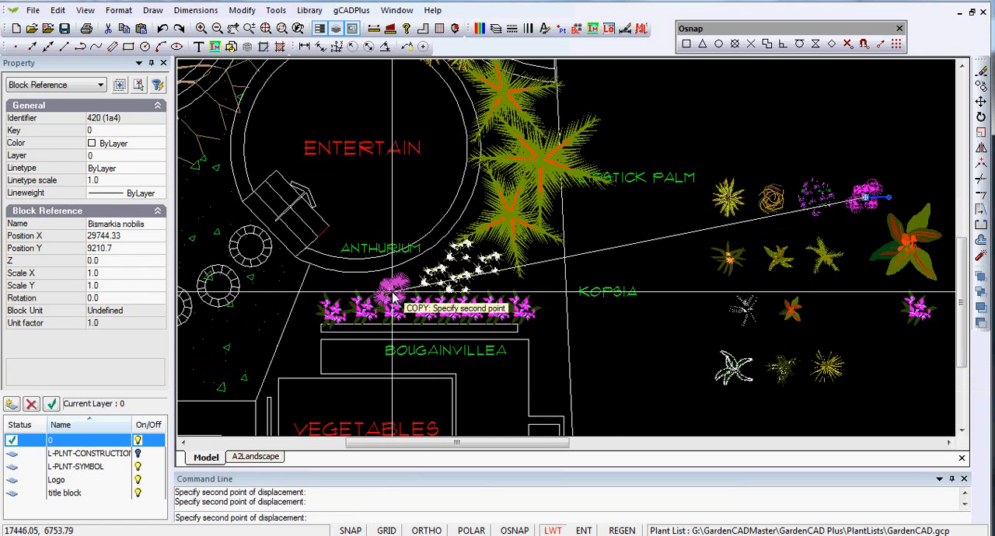
click(380, 288)
click(344, 288)
click(311, 278)
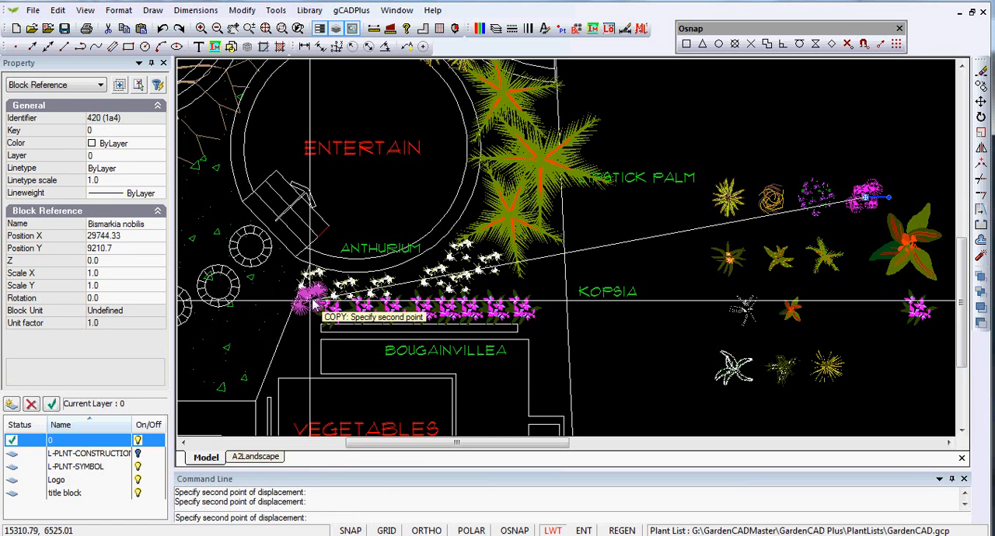
click(306, 322)
right_click(305, 322)
click(342, 333)
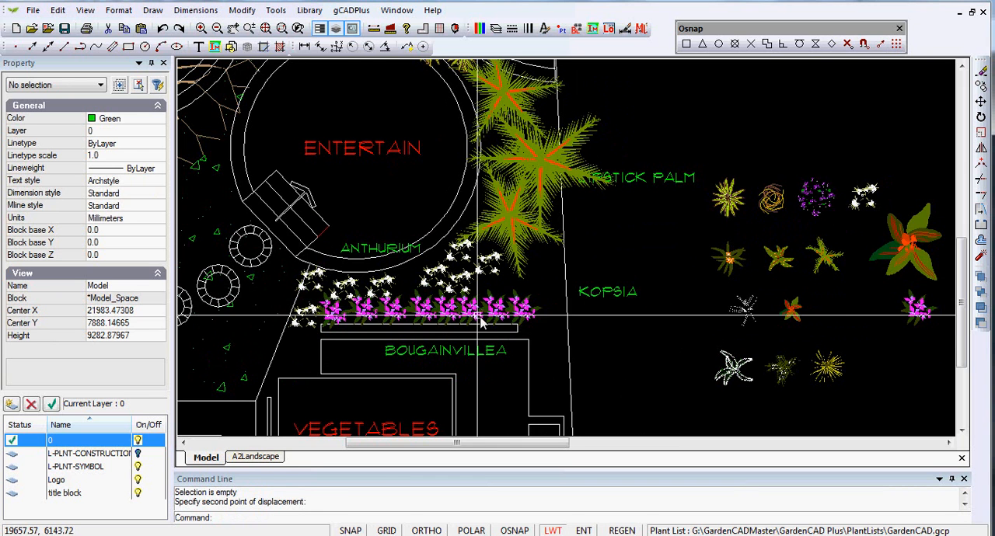
- Shift the white symbol below the ANTHURIUM label slightly towards the palms and rotate it to about 16 degrees
click(389, 287)
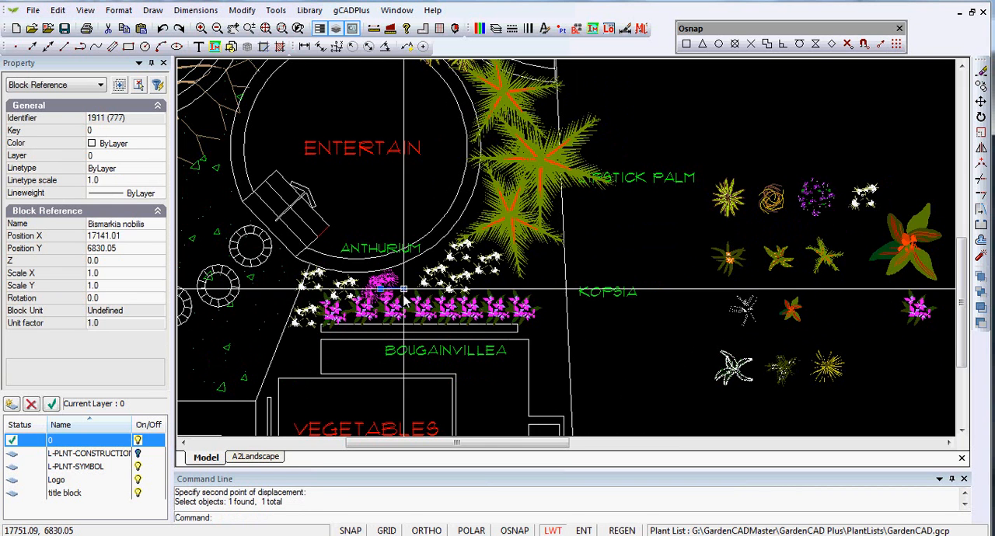
click(414, 280)
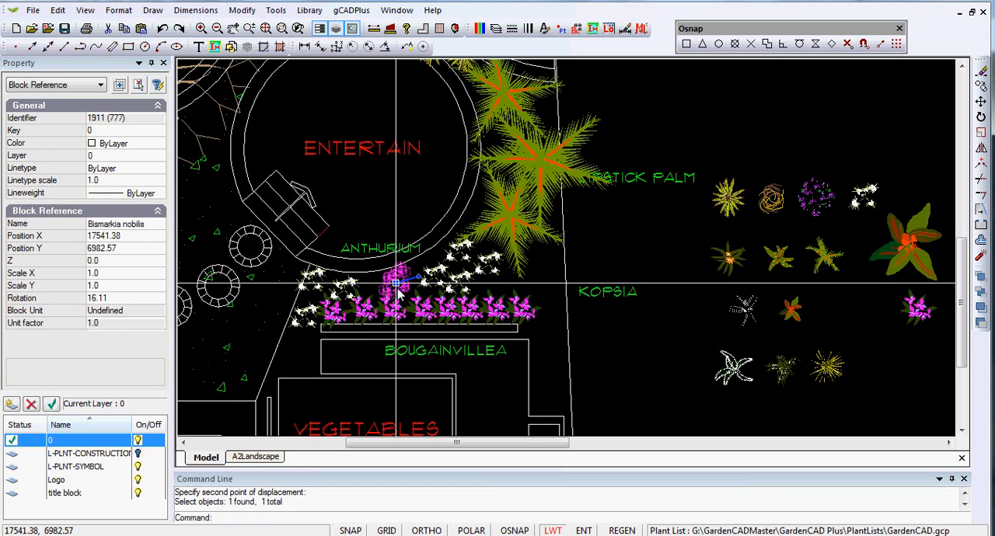
key(Escape)
- Scale the shifted white symbol below the ANTHURIUM label by a factor of 1.5 about its insertion point
click(404, 281)
right_click(404, 282)
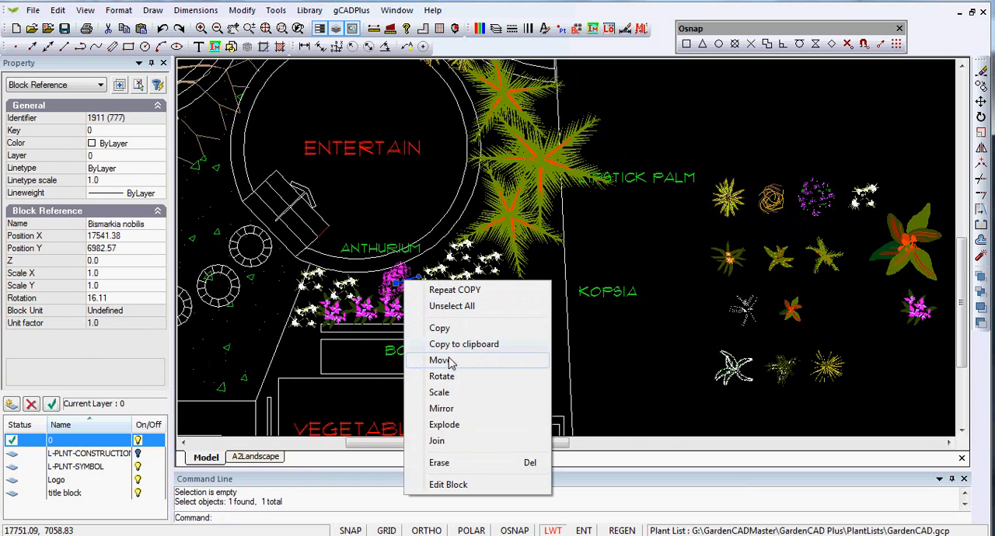
click(440, 393)
click(397, 284)
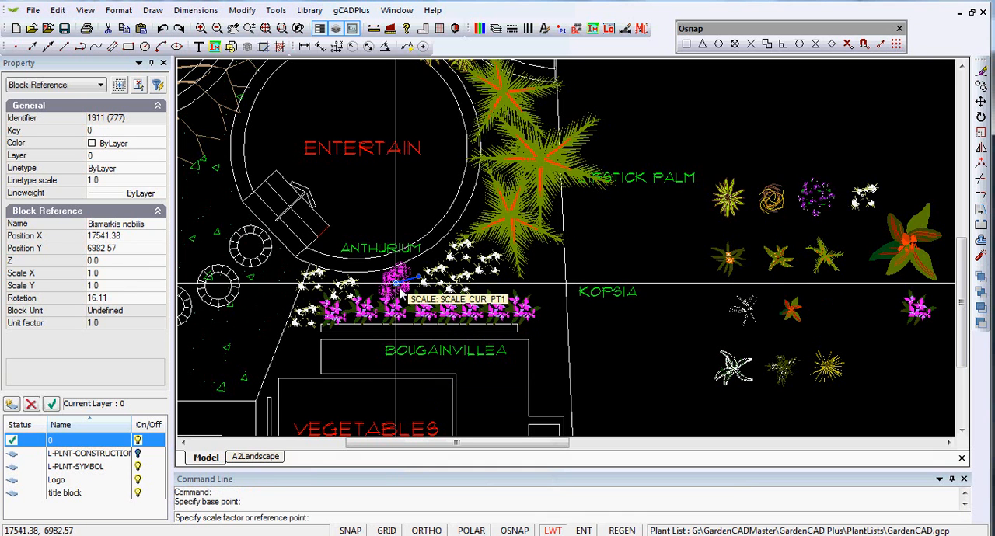
text(1.5)
key(Return)
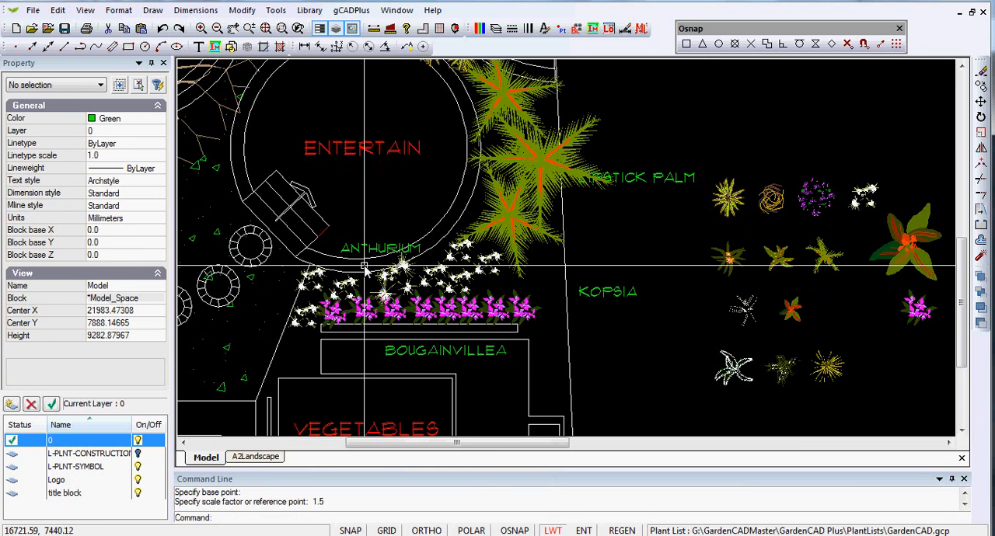
- Rotate the white symbol nearest the lowest palm to about 287.5 degrees about its insertion point
click(490, 268)
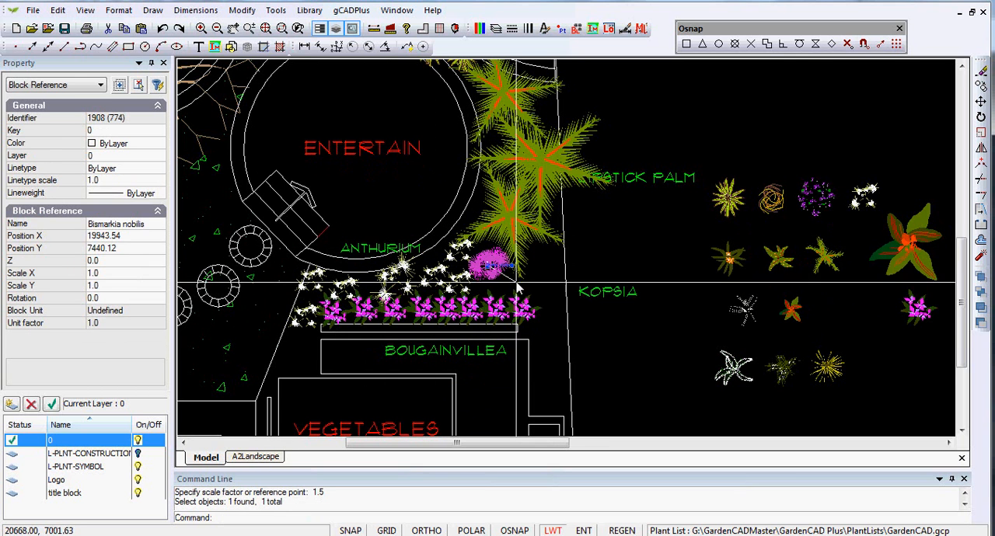
click(503, 312)
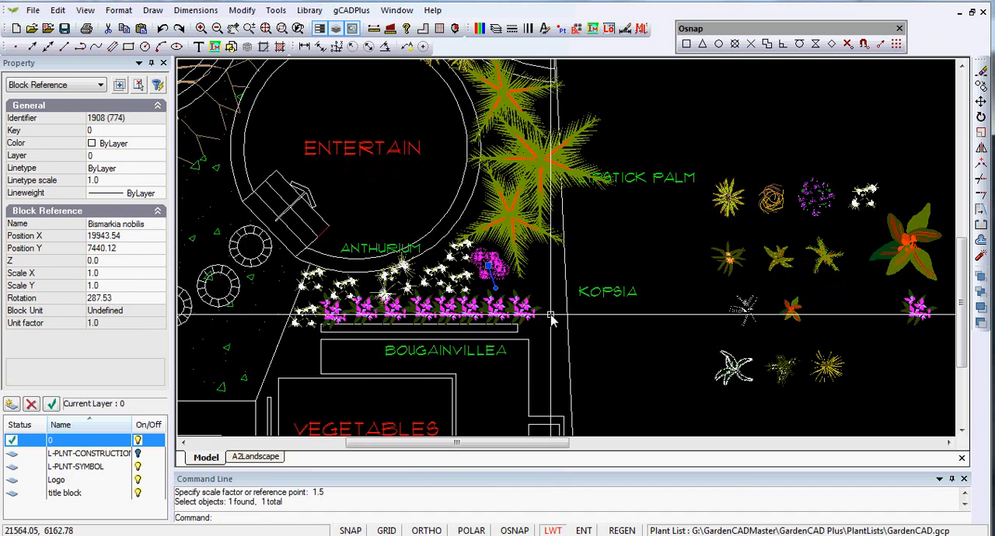
key(Escape)
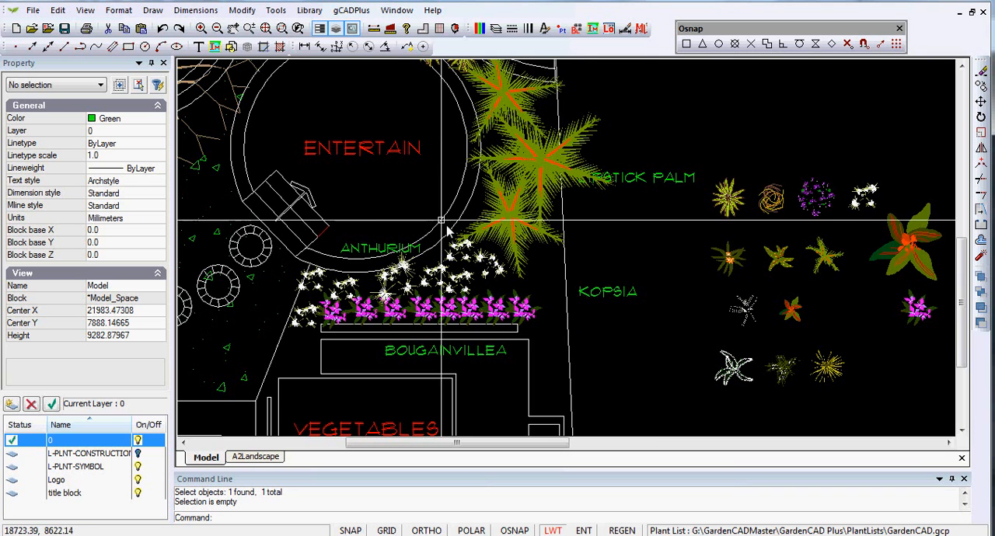
- Preview symbols in the Standard plant library and load UPlantSymbol06 into the drawing's blocks
click(310, 11)
mouse_move(335, 31)
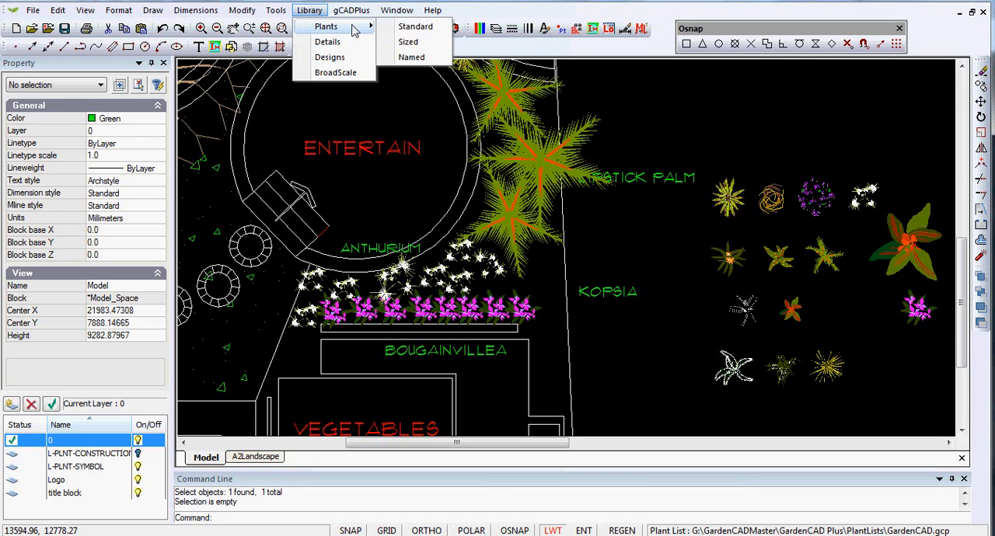
click(412, 27)
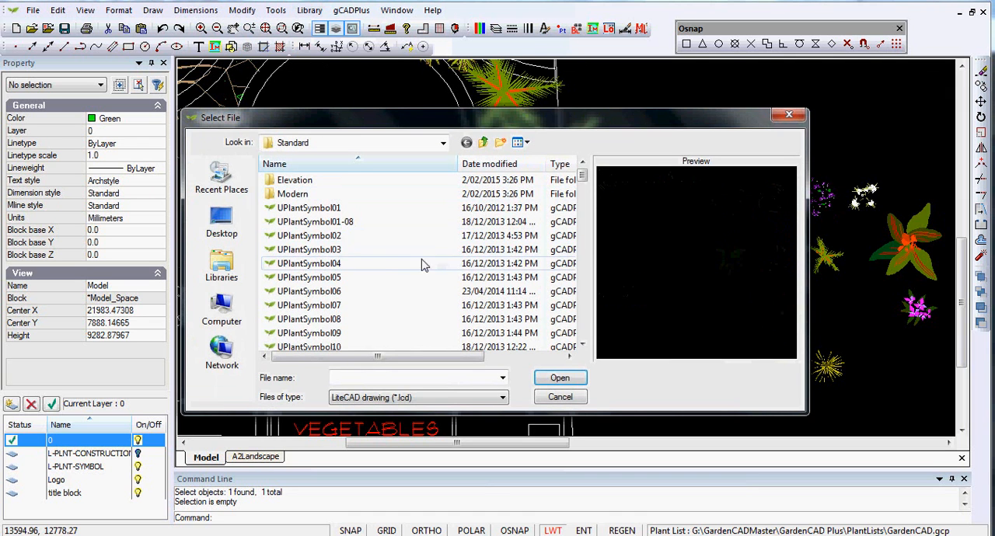
click(310, 209)
click(318, 238)
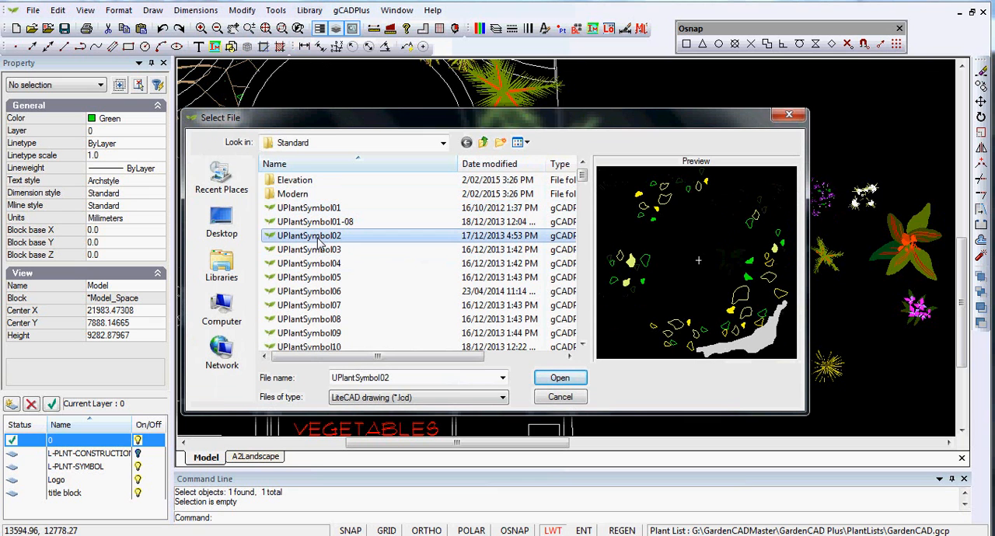
key(Down)
key(Down)
key(Down)
key(Down)
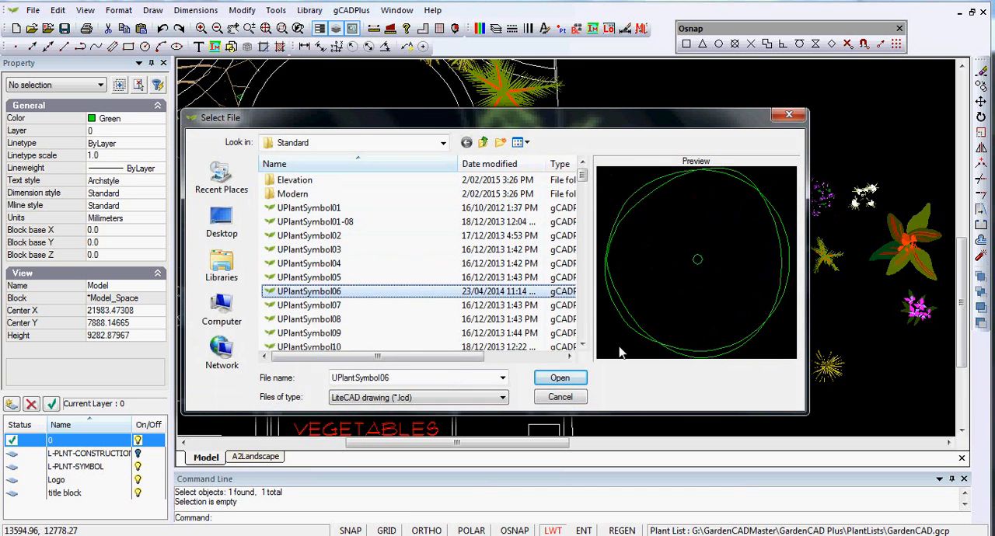
click(559, 379)
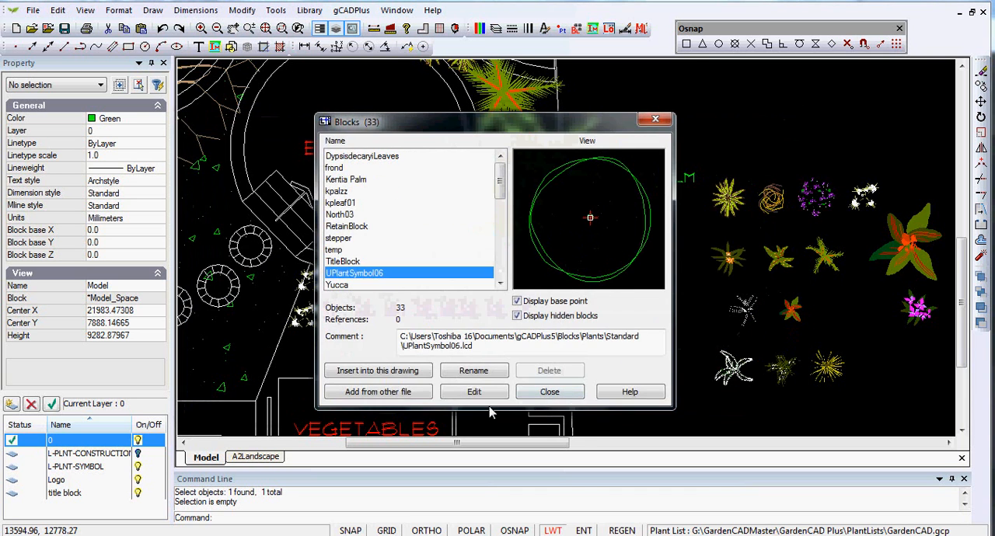
- Insert the UPlantSymbol06 block beside the KOPSIA label, just inside the boundary line
click(412, 372)
click(476, 339)
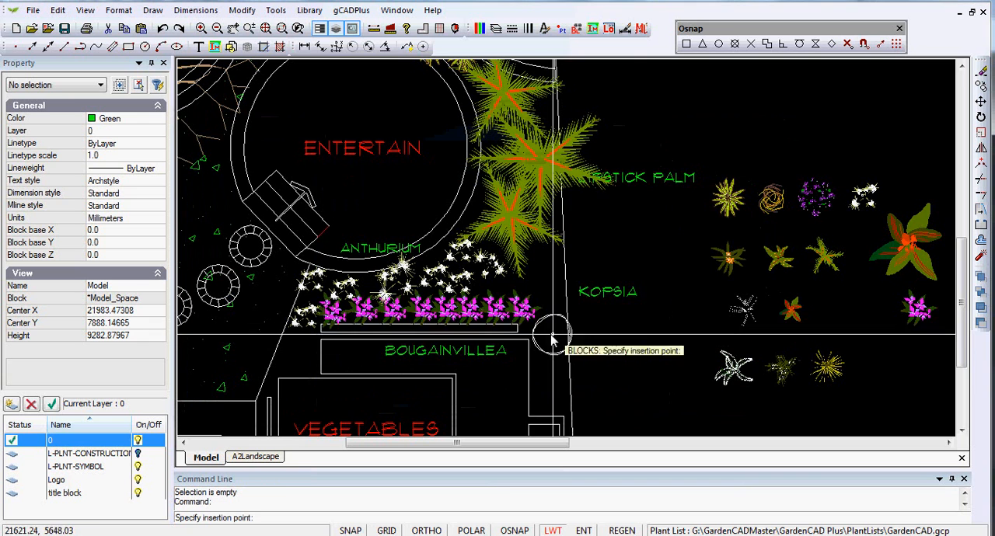
click(545, 277)
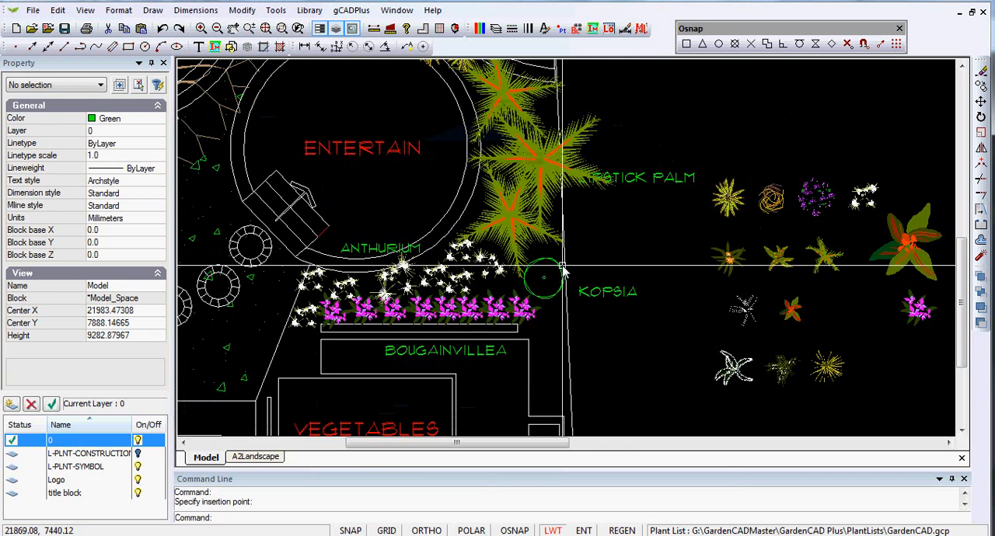
- Scale the UPlantSymbol06 symbol beside the KOPSIA label by a factor of 5 about its centre
click(544, 276)
right_click(561, 274)
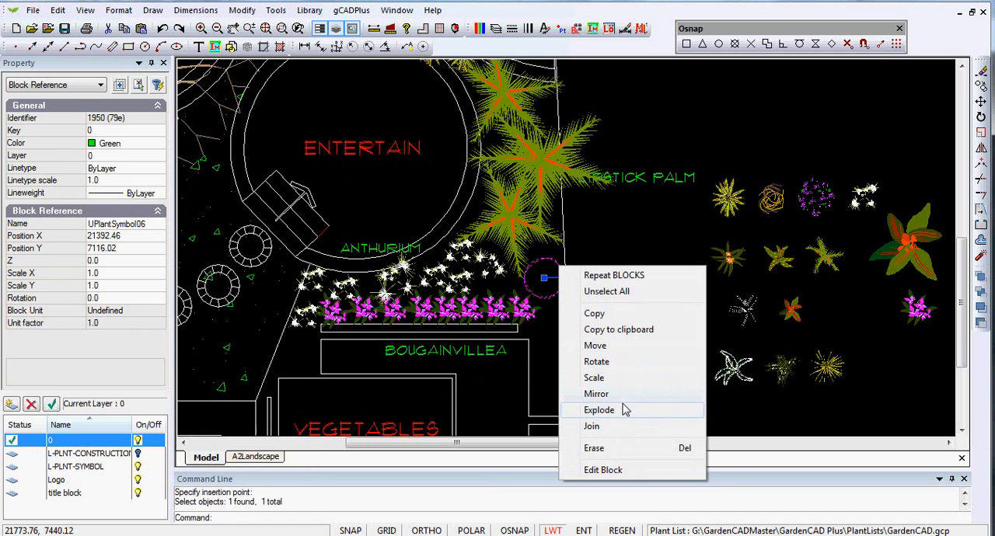
click(595, 378)
click(544, 280)
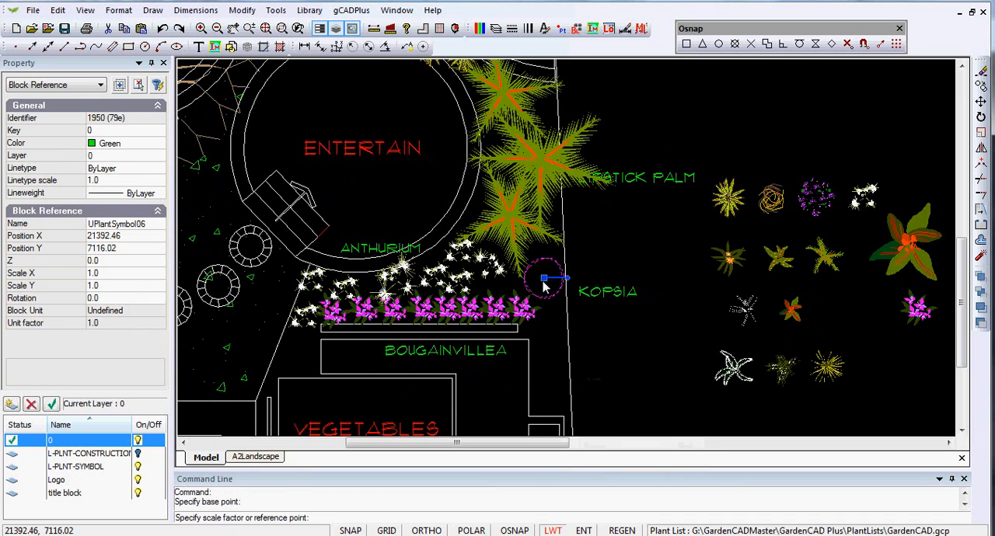
text(5)
key(Return)
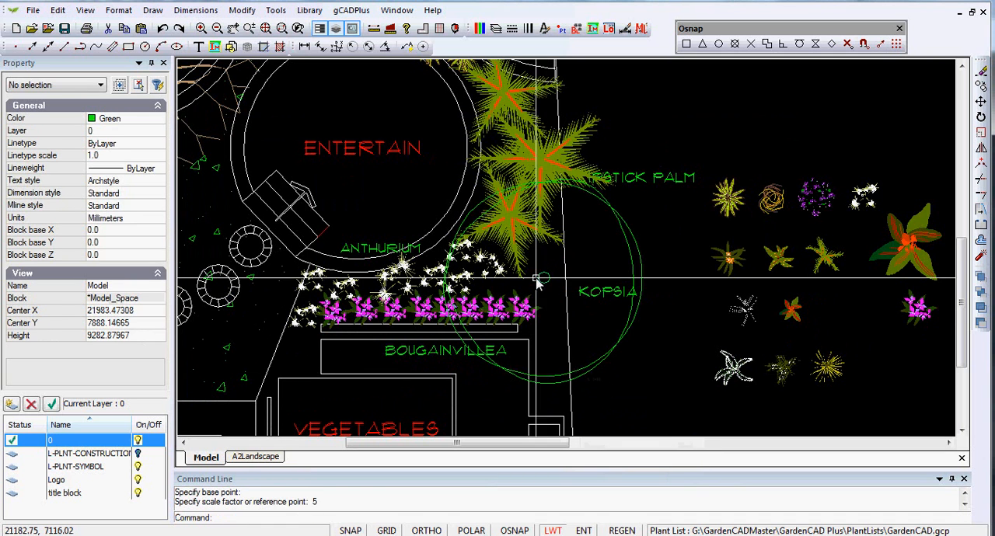
- Open the enlarged KOPSIA symbol for block editing and delete the small circle at its centre
scroll(393, 193, down, 3)
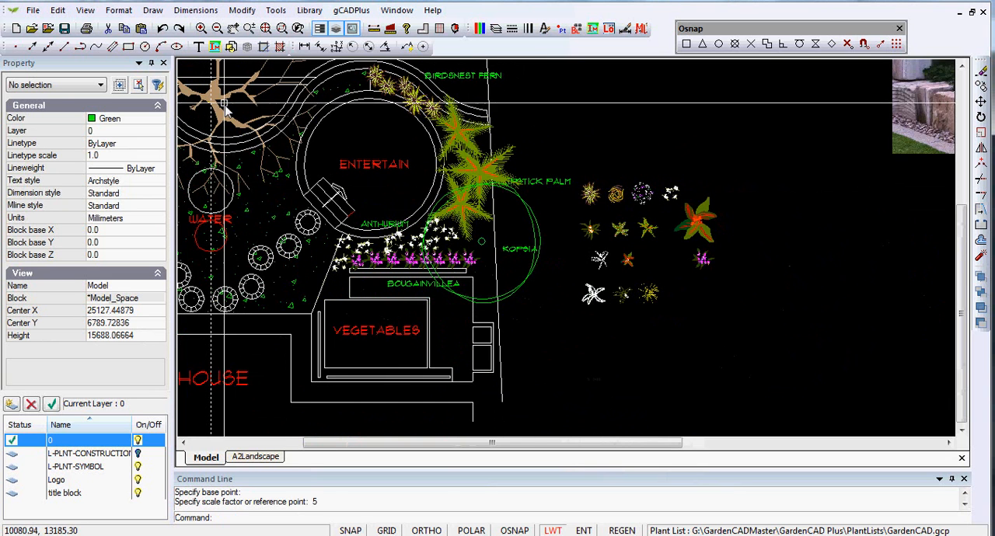
scroll(523, 308, up, 1)
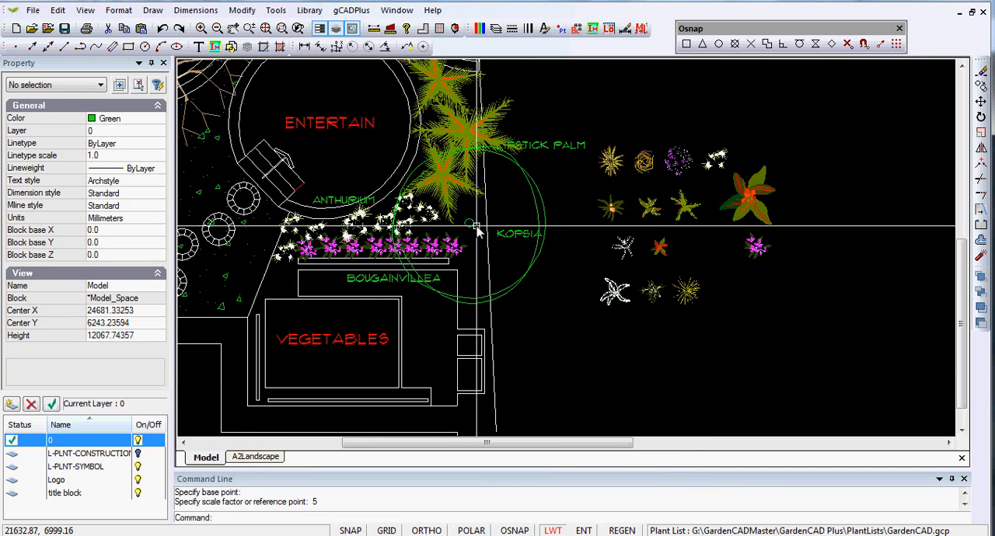
click(513, 290)
right_click(513, 288)
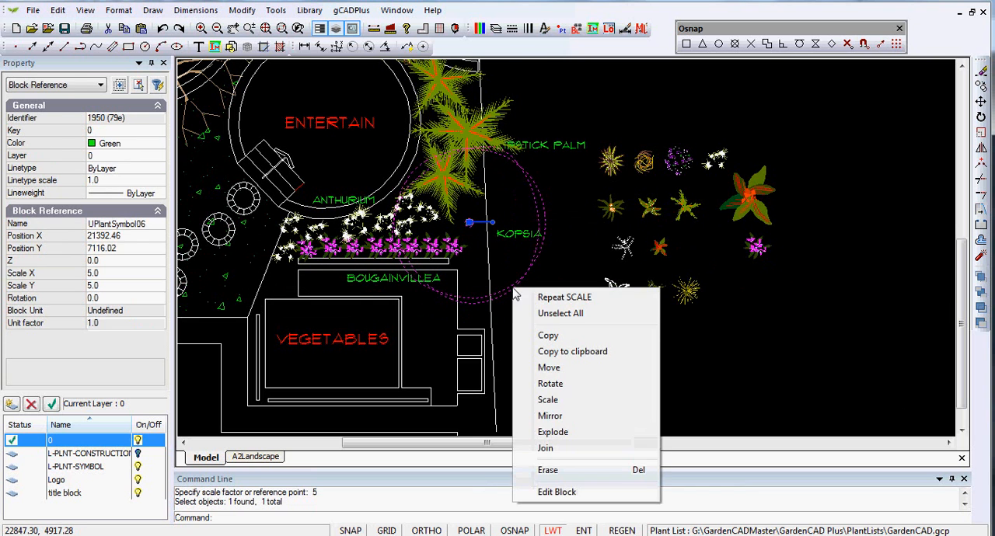
click(556, 493)
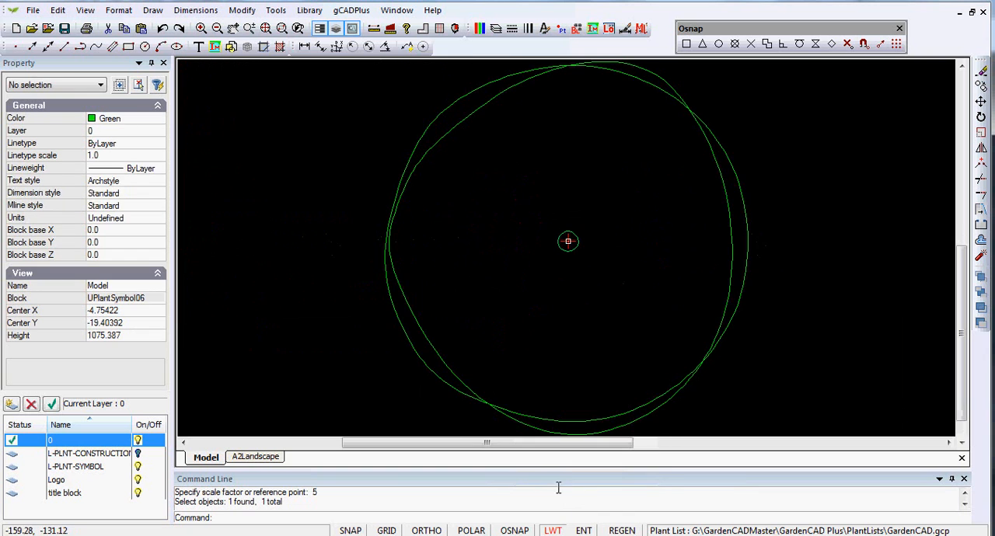
click(572, 252)
key(Escape)
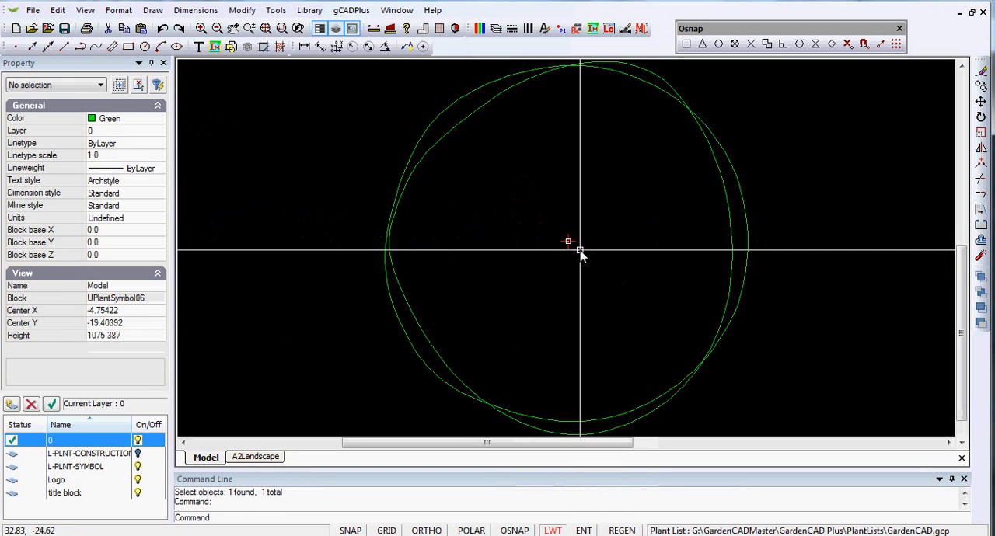
- Draw a short vertical line with Ortho on through the block's base point
click(153, 10)
click(176, 21)
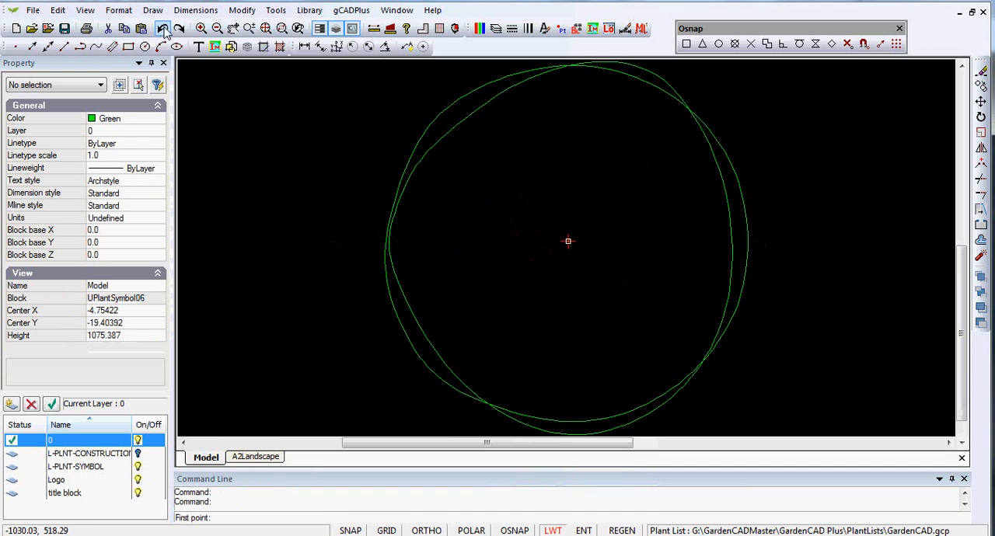
click(566, 226)
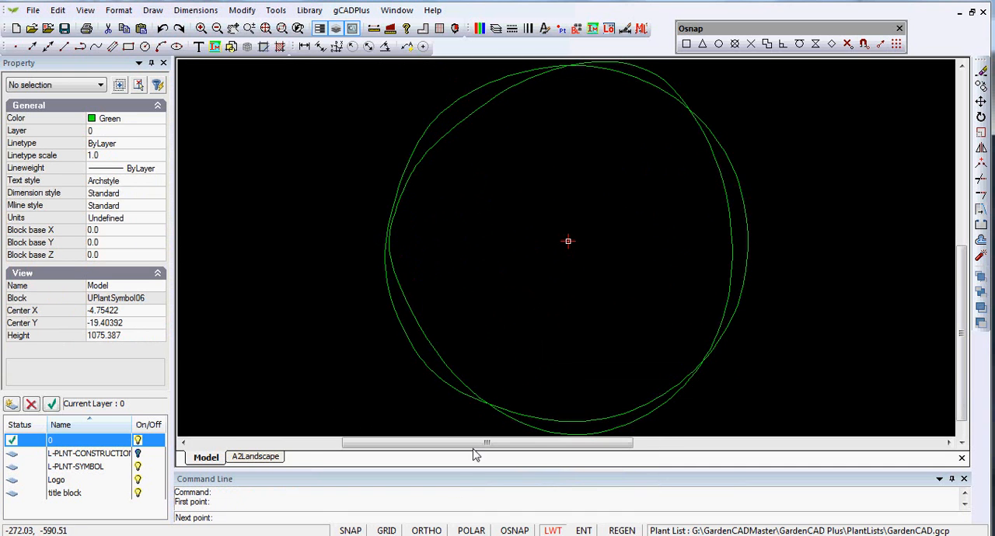
click(567, 253)
right_click(568, 259)
click(599, 276)
- Draw a short horizontal line across the vertical one to form a centre cross, and close the block editor
right_click(596, 265)
click(633, 296)
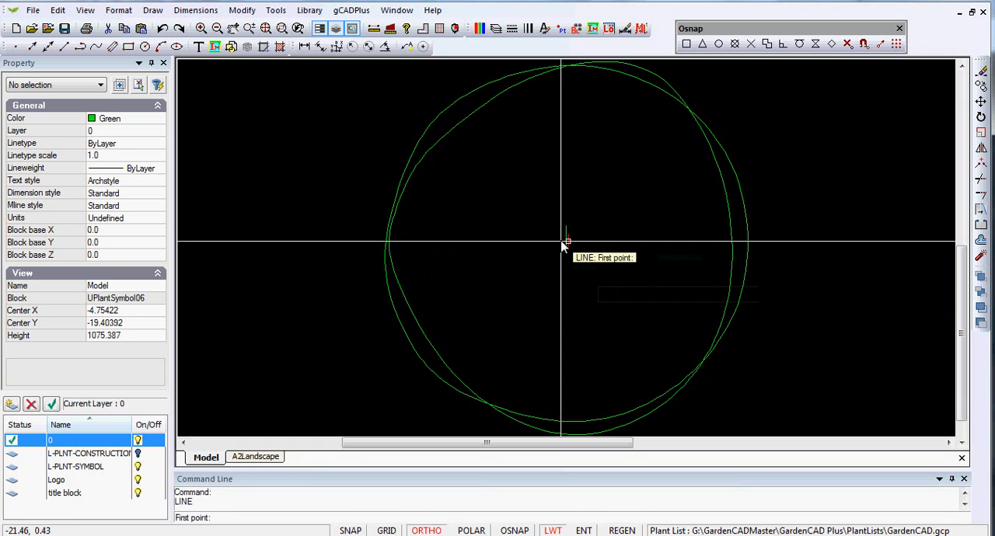
click(558, 248)
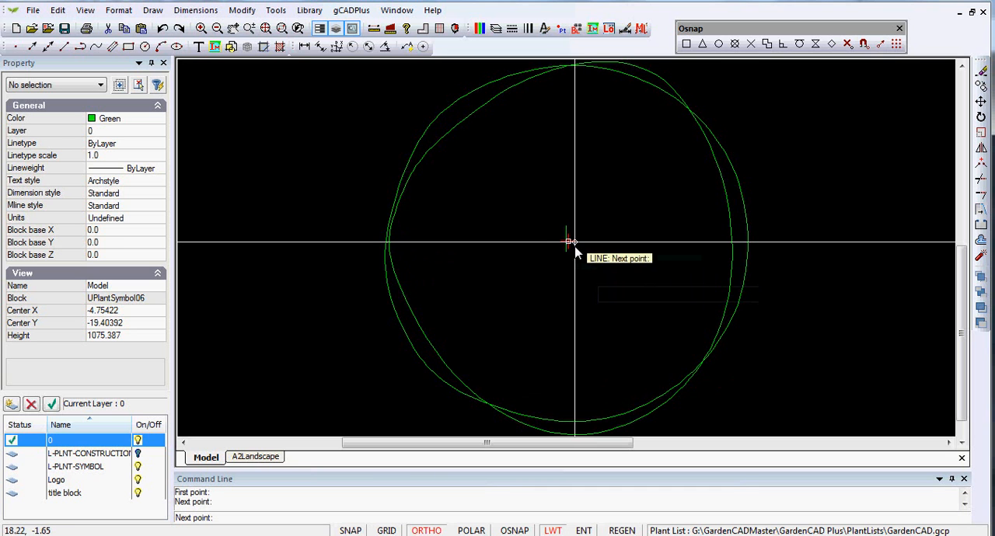
right_click(573, 250)
click(602, 252)
right_click(566, 324)
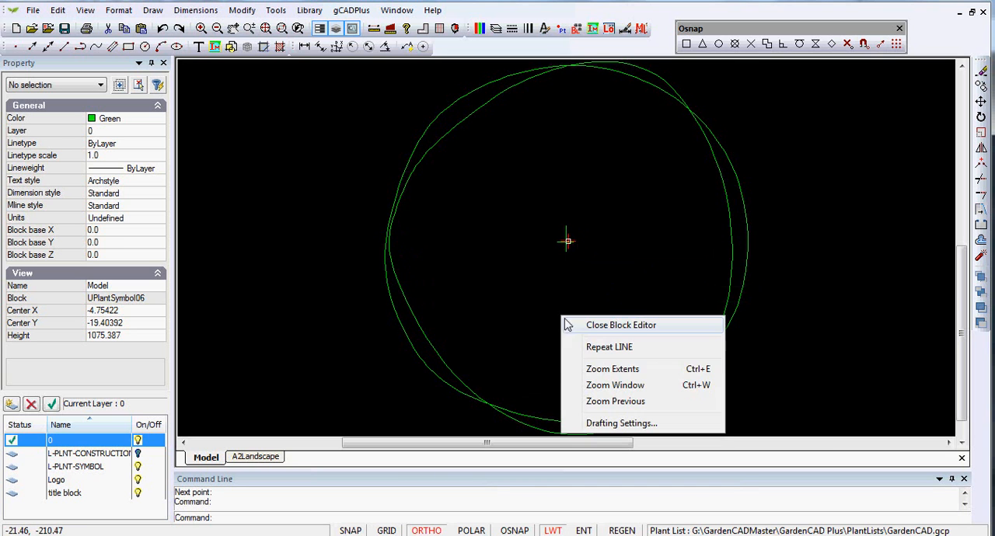
click(610, 326)
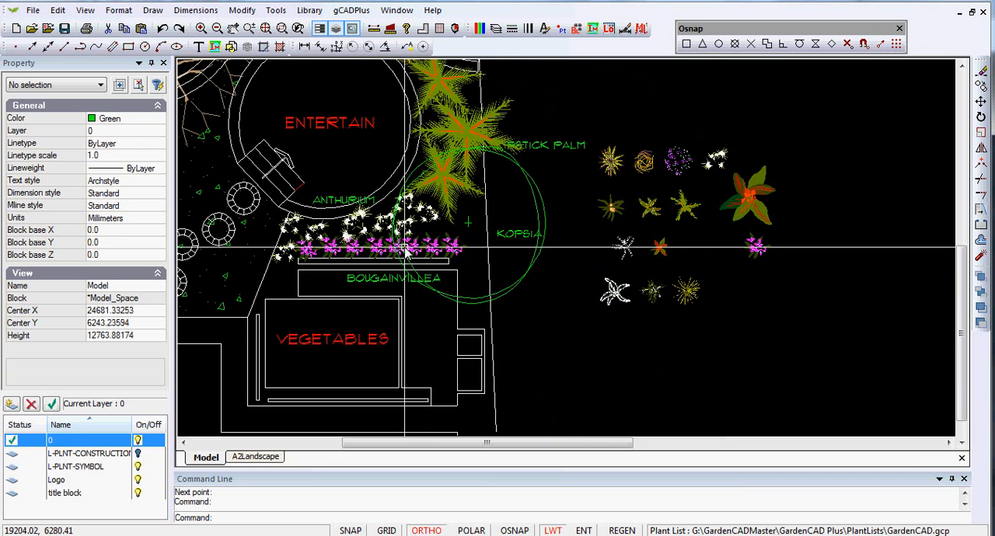
- Copy the Kentia Palm symbol three times into the corner between the bougainvillea row and the vegetable bed, turning Ortho off after the first copy
middle_drag(445, 254, 527, 343)
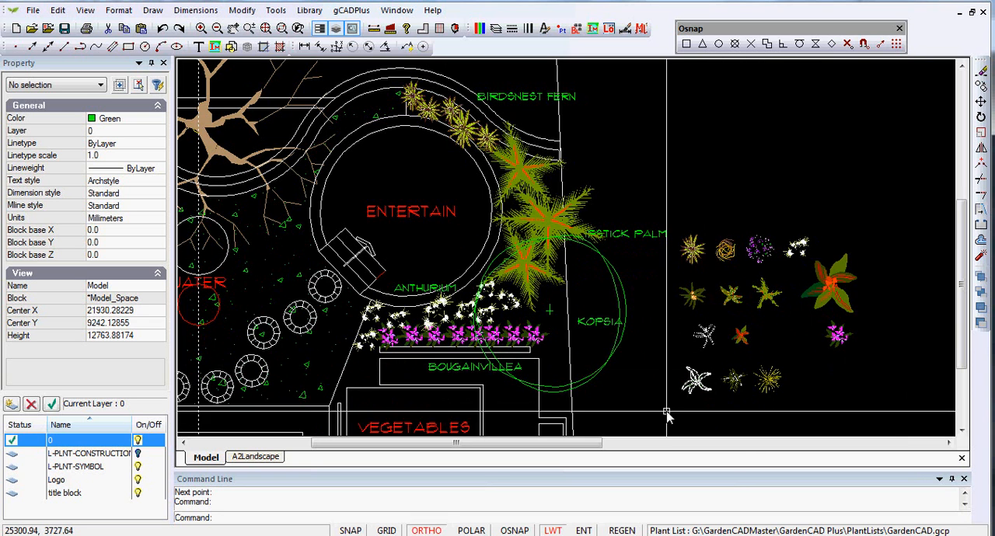
click(731, 381)
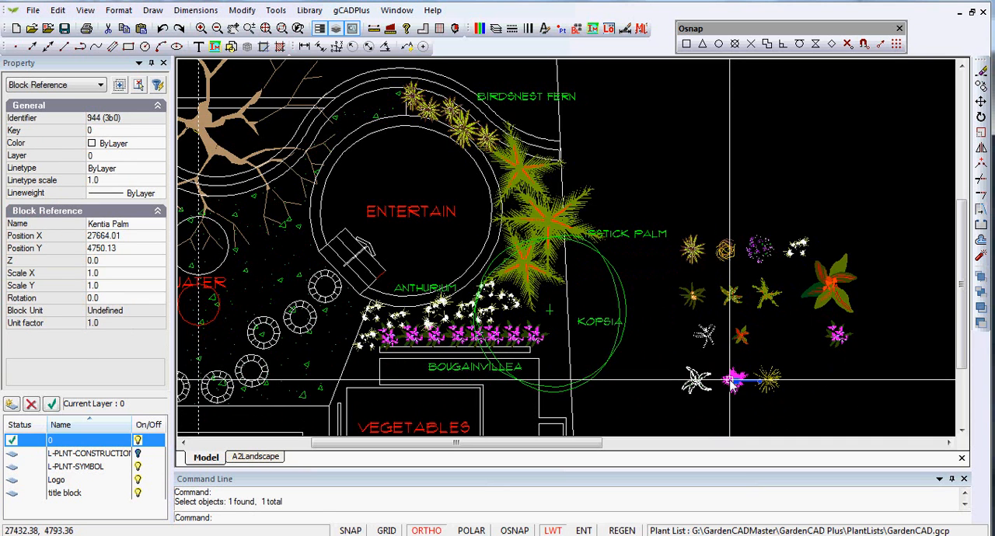
right_click(758, 416)
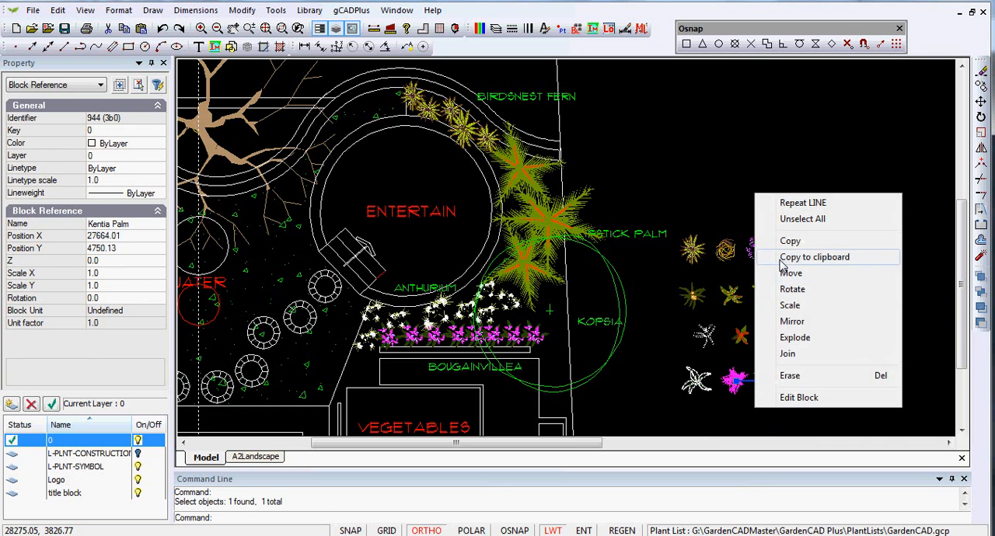
click(790, 242)
click(734, 381)
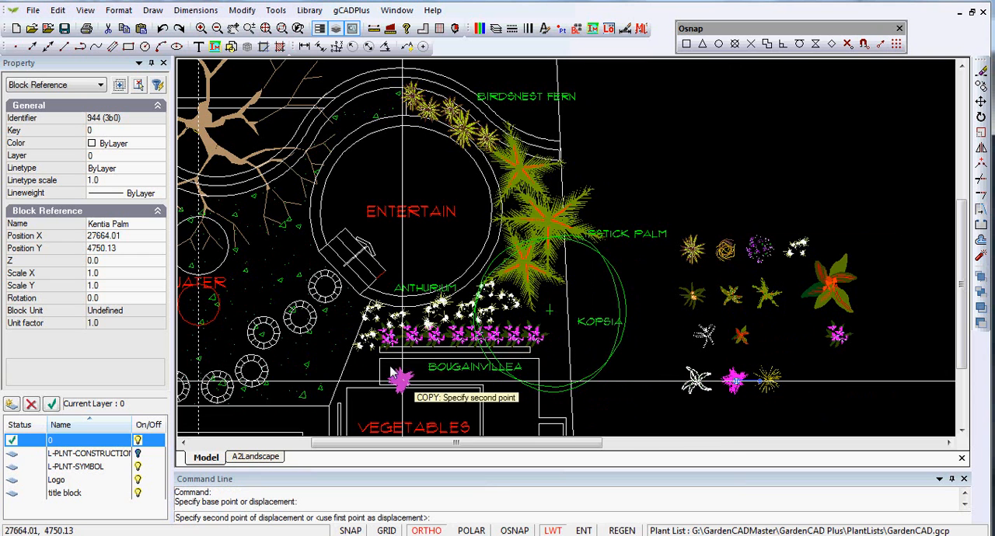
click(358, 381)
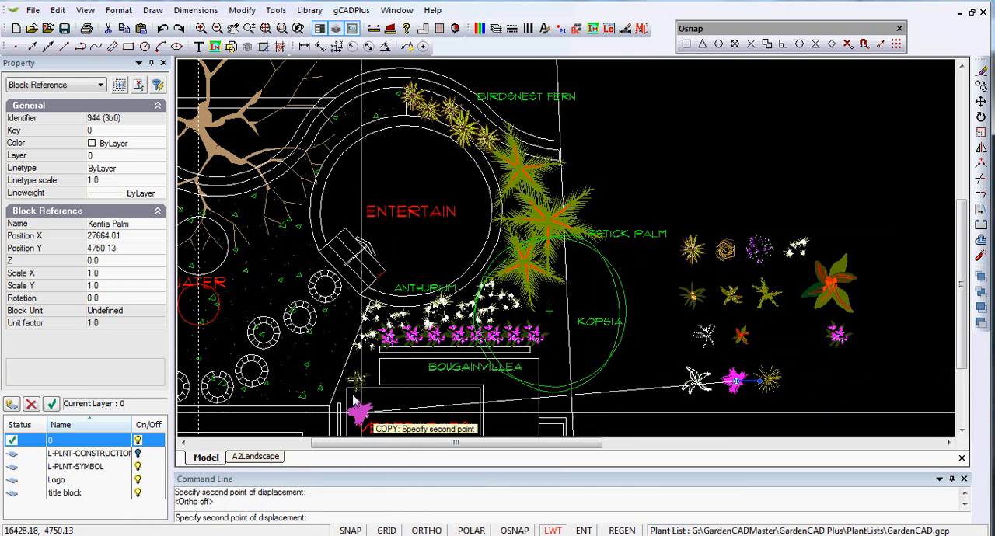
scroll(351, 396, up, 4)
scroll(373, 354, up, 1)
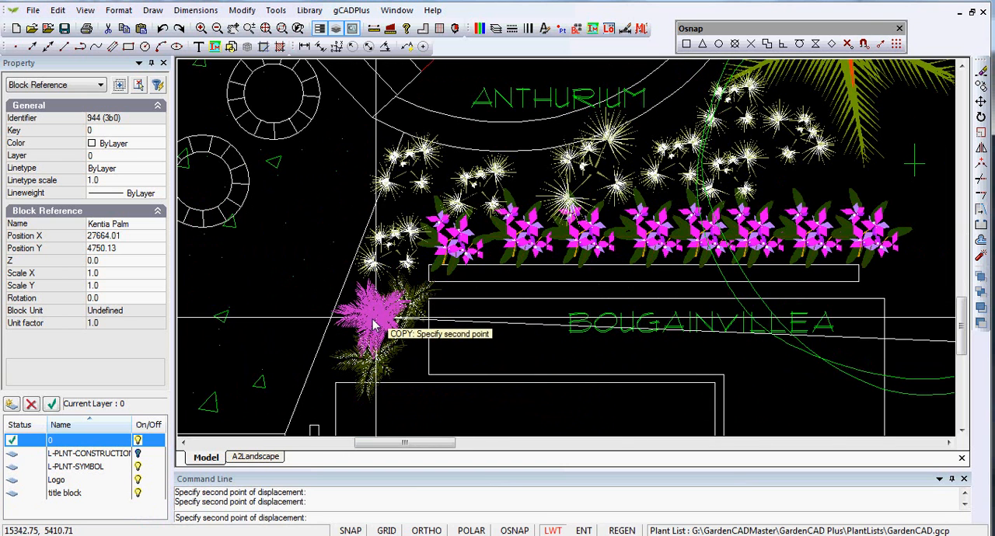
click(363, 331)
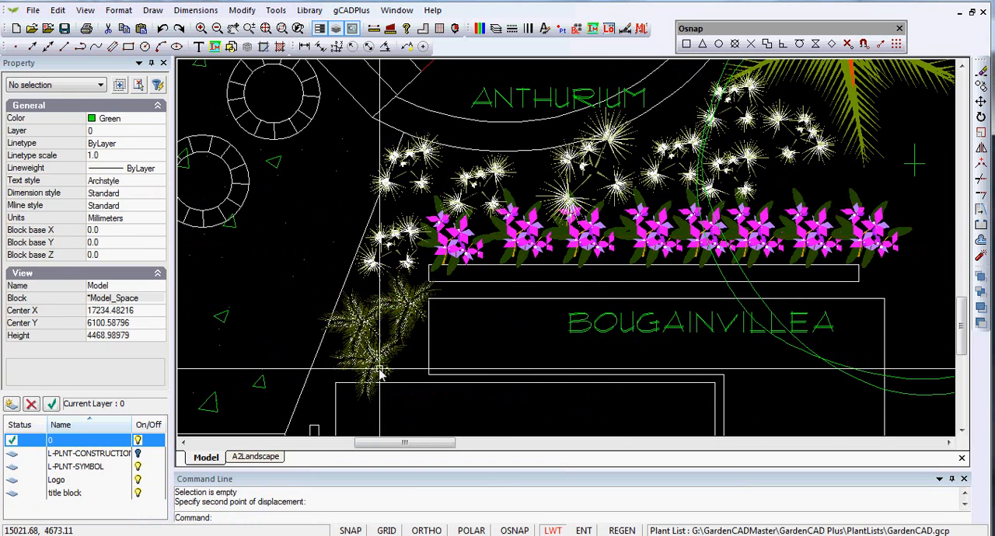
- Scale the Kentia Palm copy nearest the slanted path edge by a factor of 1.5 about a point near its centre
click(367, 331)
right_click(369, 329)
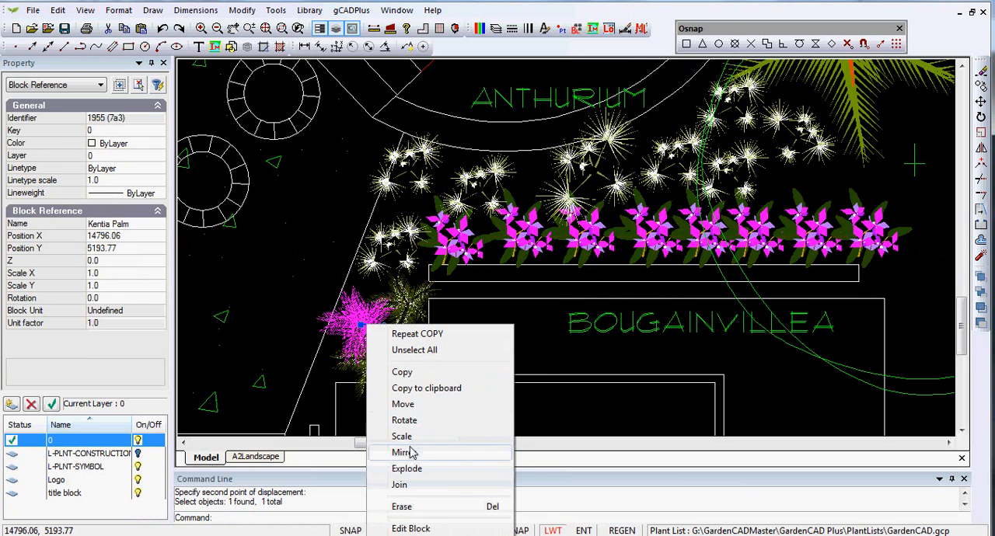
click(404, 436)
click(351, 315)
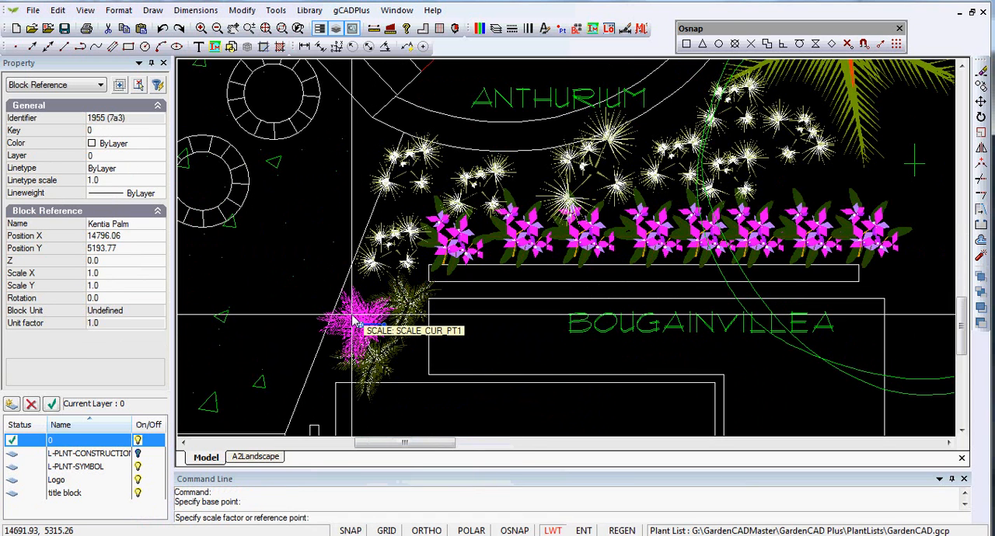
text(1.5)
key(Return)
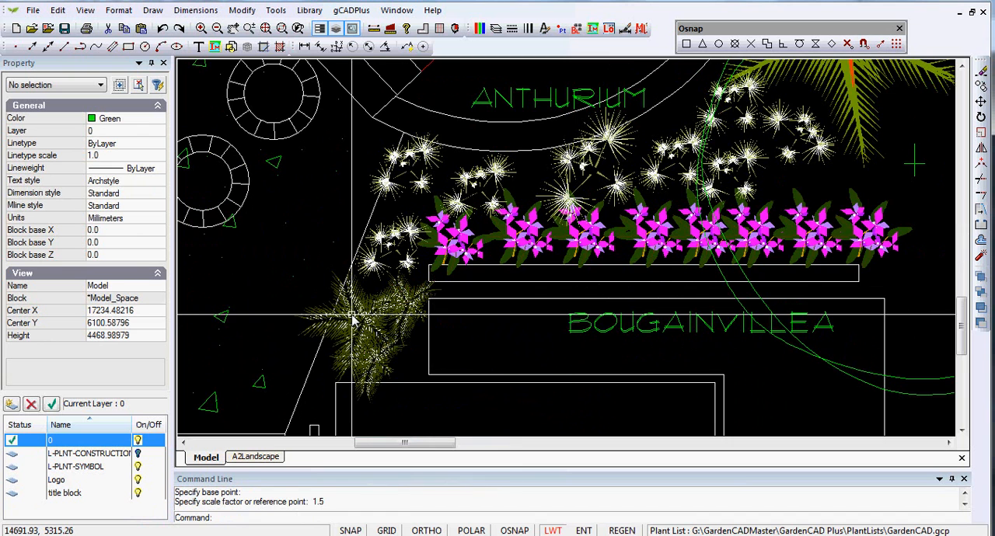
- Switch to the A2Landscape layout and examine how the planting and title block appear on the sheet
scroll(391, 313, down, 1)
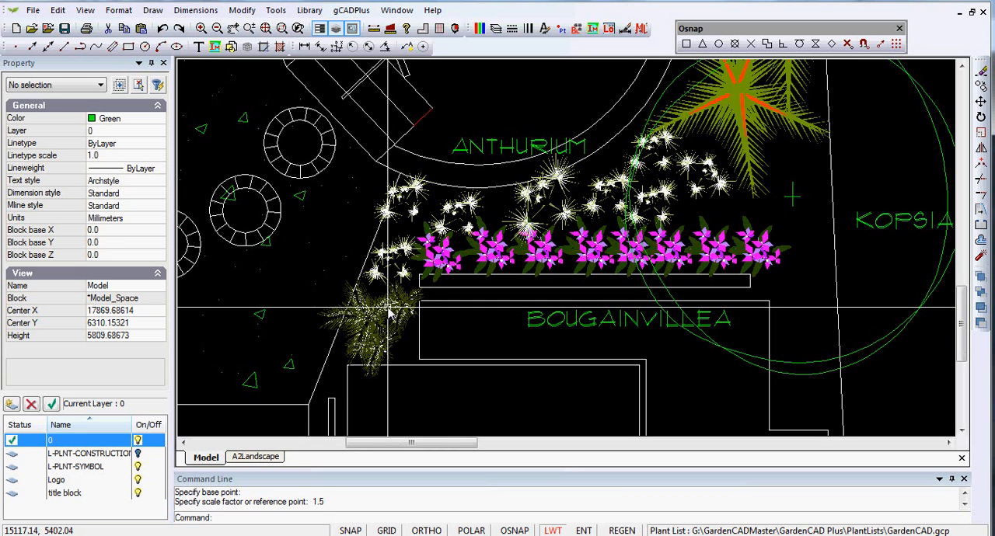
click(272, 459)
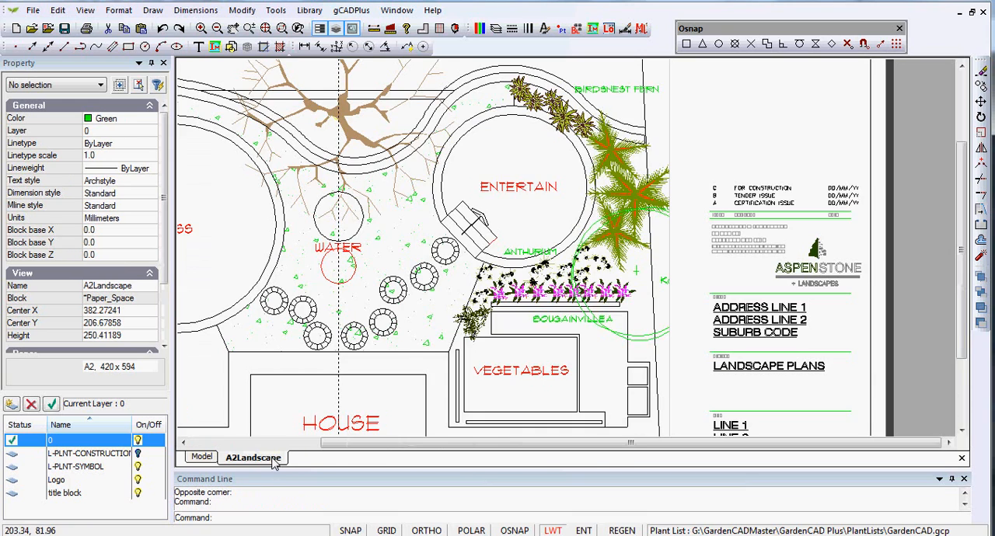
scroll(538, 297, up, 1)
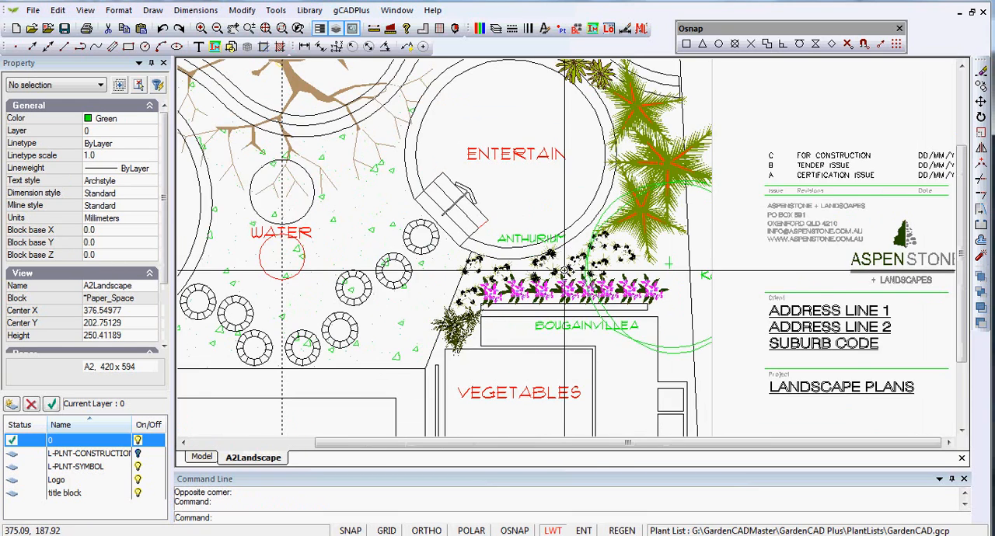
scroll(563, 271, down, 1)
middle_drag(563, 270, 476, 286)
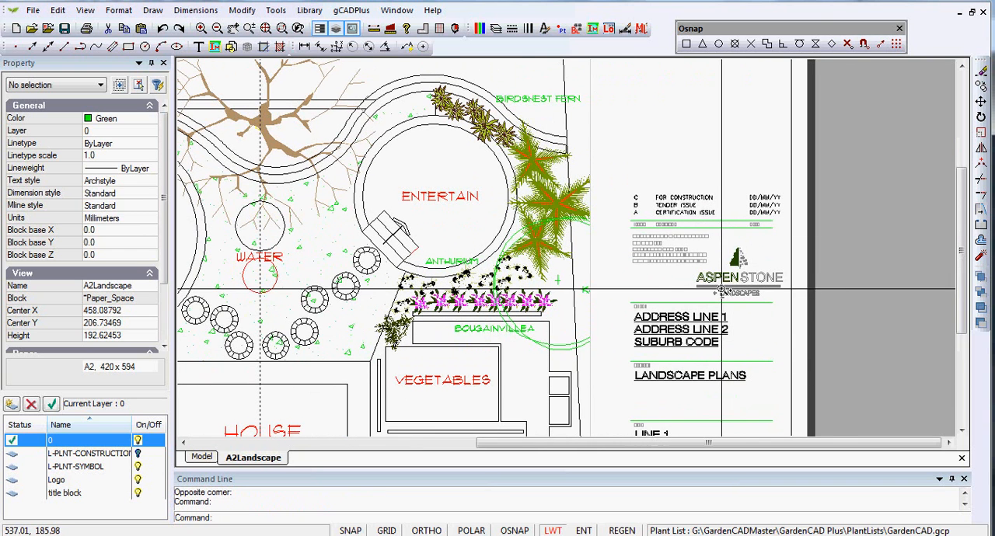
scroll(722, 290, up, 1)
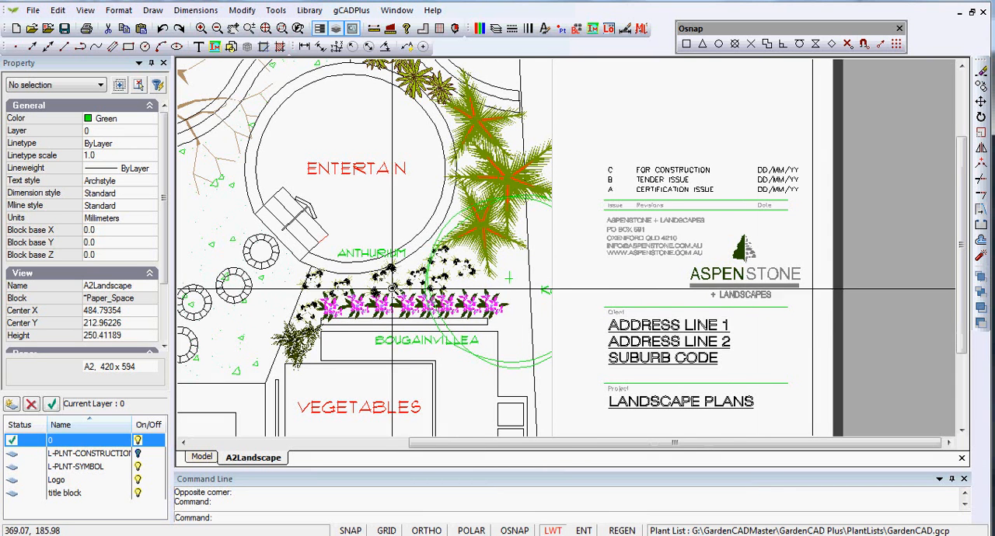
scroll(393, 289, down, 1)
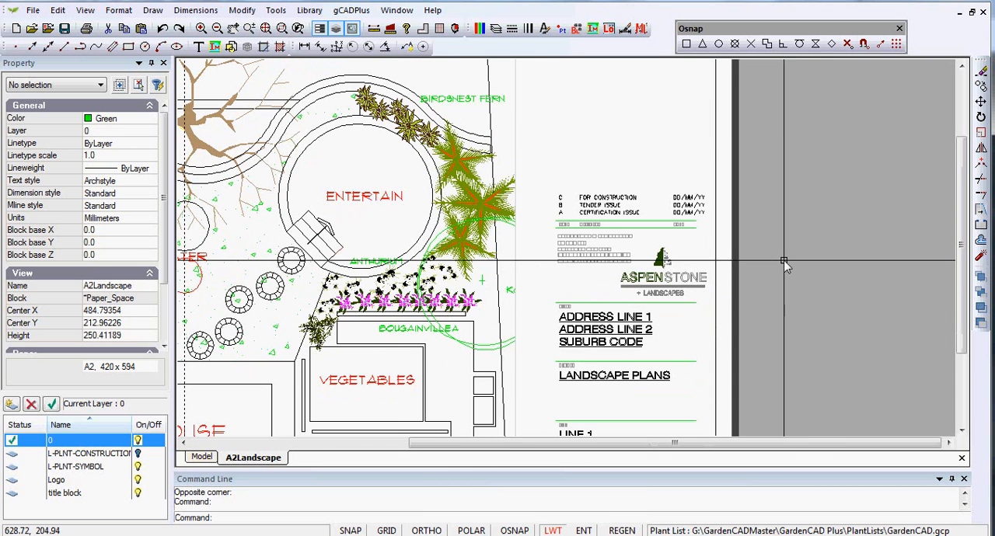